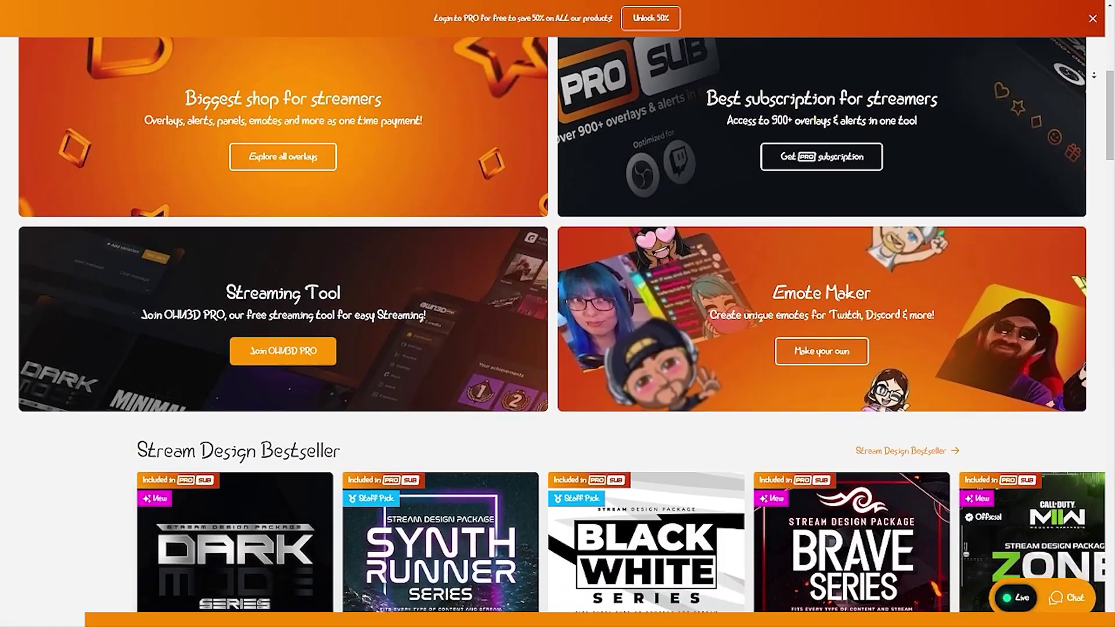
{"action": "scroll", "coordinate": [557, 313], "scroll_direction": "down", "scroll_amount": 3}
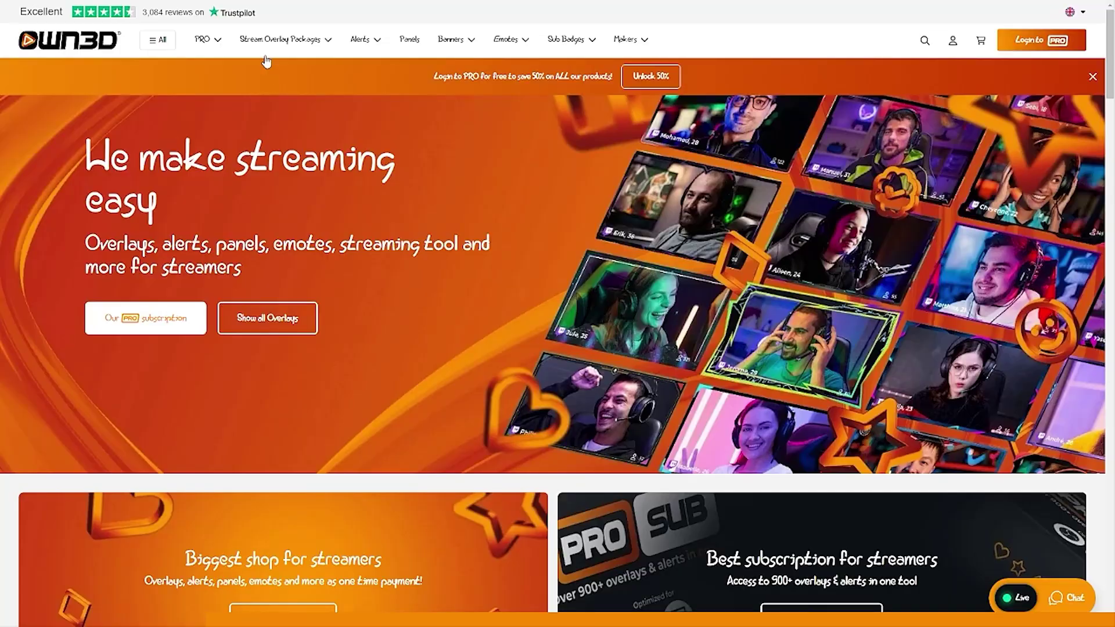
Scroll the OWN3D homepage and step through the Emote Maker's character carousel
{"action": "mouse_move", "coordinate": [279, 47]}
{"action": "mouse_move", "coordinate": [371, 47]}
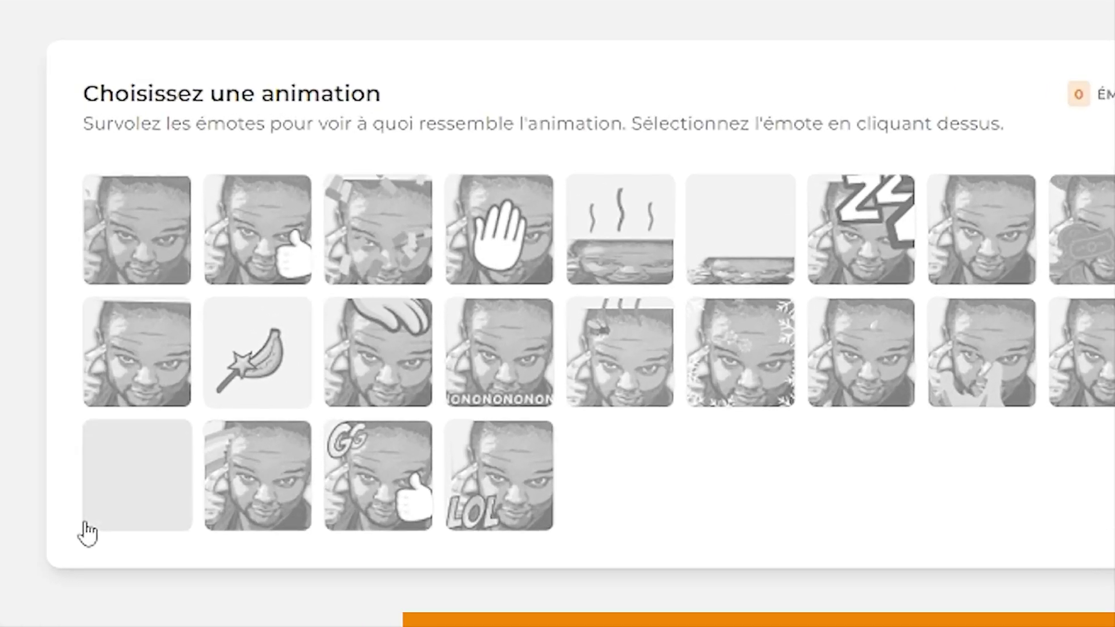
{"action": "mouse_move", "coordinate": [107, 530]}
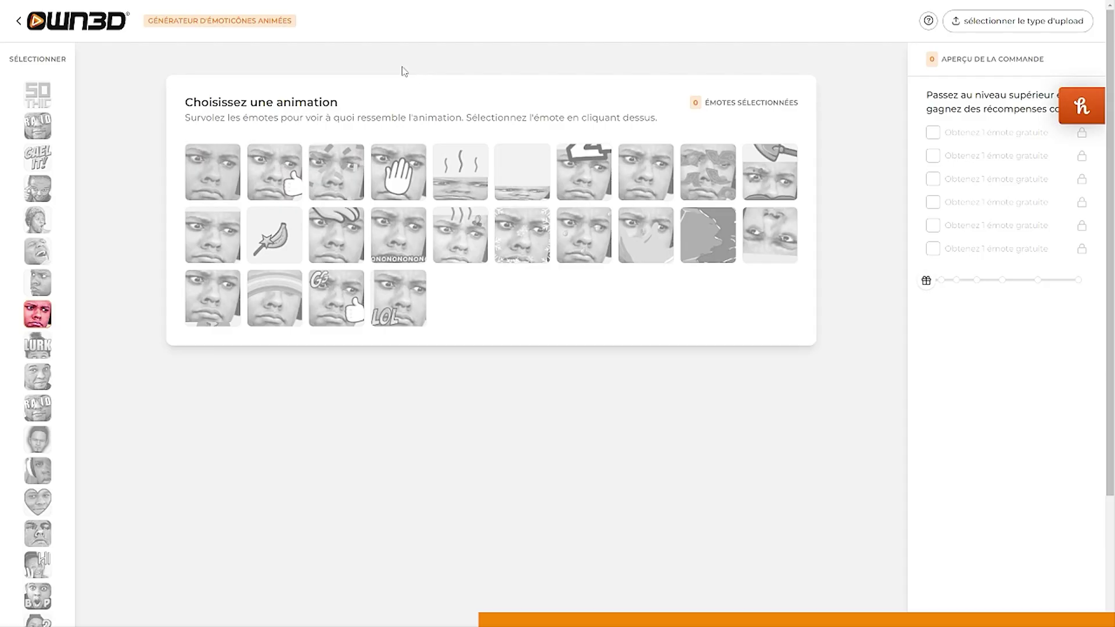
{"action": "mouse_move", "coordinate": [356, 244]}
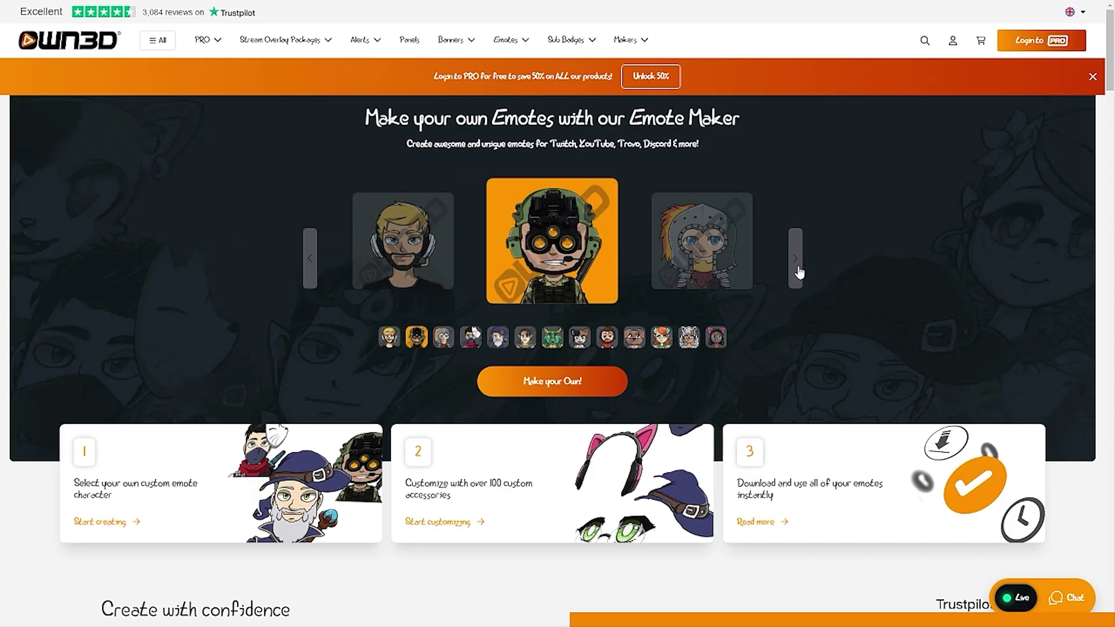
{"action": "left_click", "coordinate": [796, 258]}
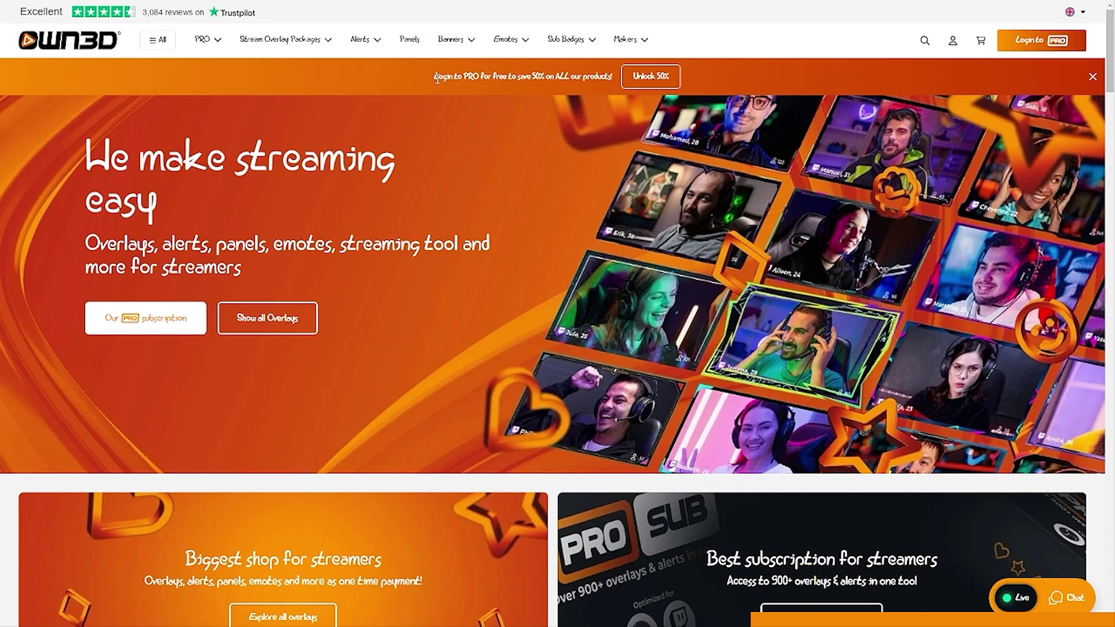
Scroll down through the shop's grid of Stream Overlay Packages
{"action": "left_click_drag", "start_coordinate": [435, 76], "coordinate": [447, 80]}
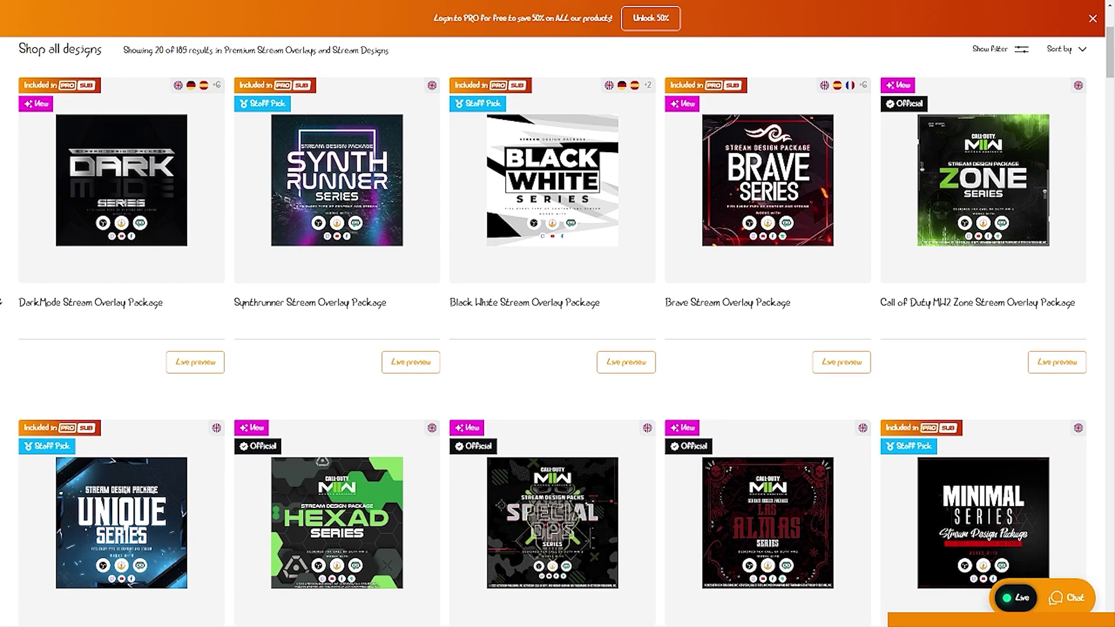
{"action": "scroll", "coordinate": [552, 331], "scroll_direction": "down", "scroll_amount": 3}
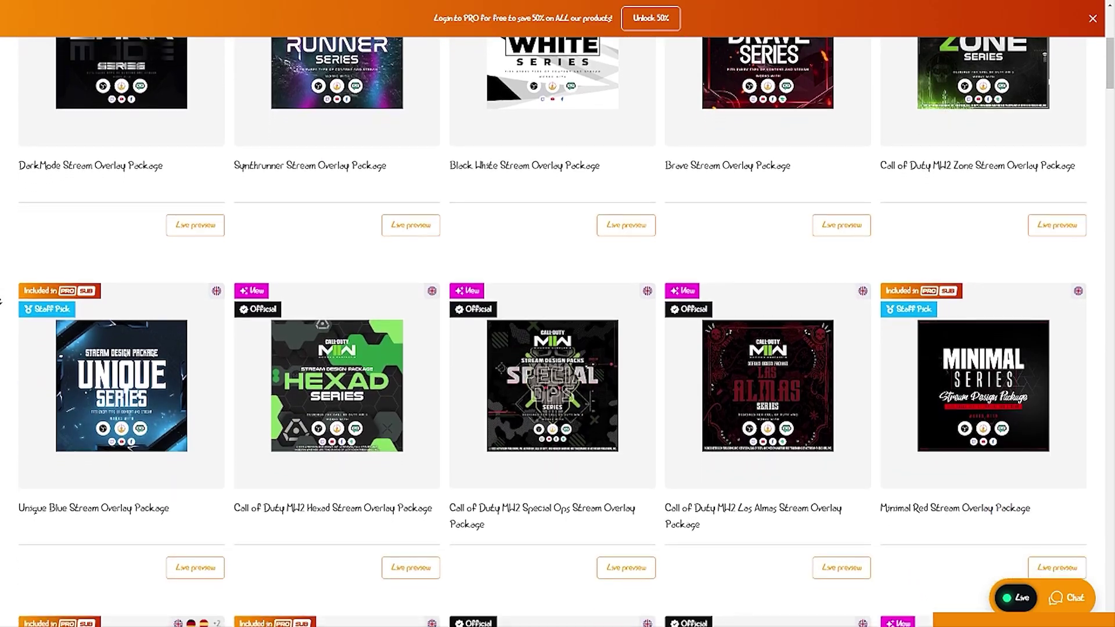
{"action": "scroll", "coordinate": [2, 301], "scroll_direction": "down", "scroll_amount": 3}
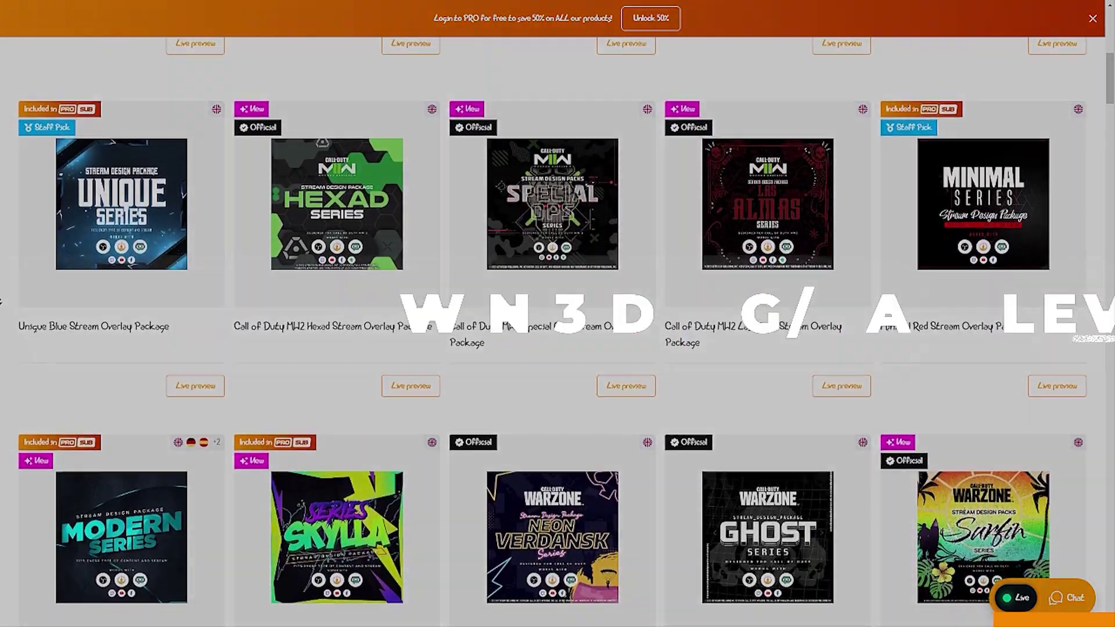
{"action": "scroll", "coordinate": [1, 301], "scroll_direction": "down", "scroll_amount": 3}
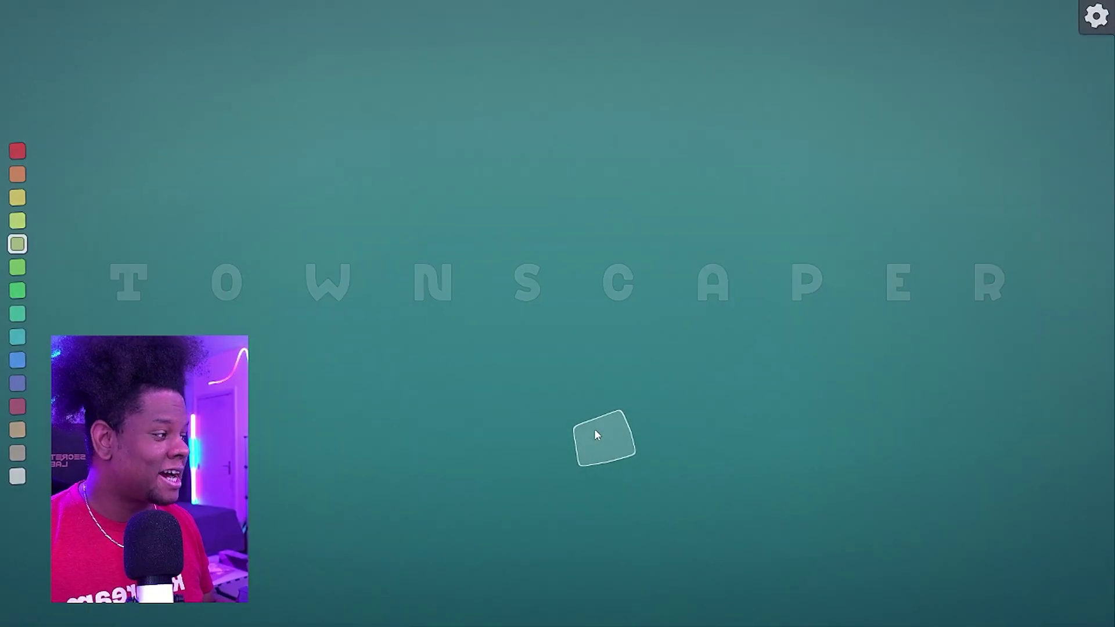
Stack blocks on the water into a tower house with an arcade, viewed from low
{"action": "left_click", "coordinate": [516, 350]}
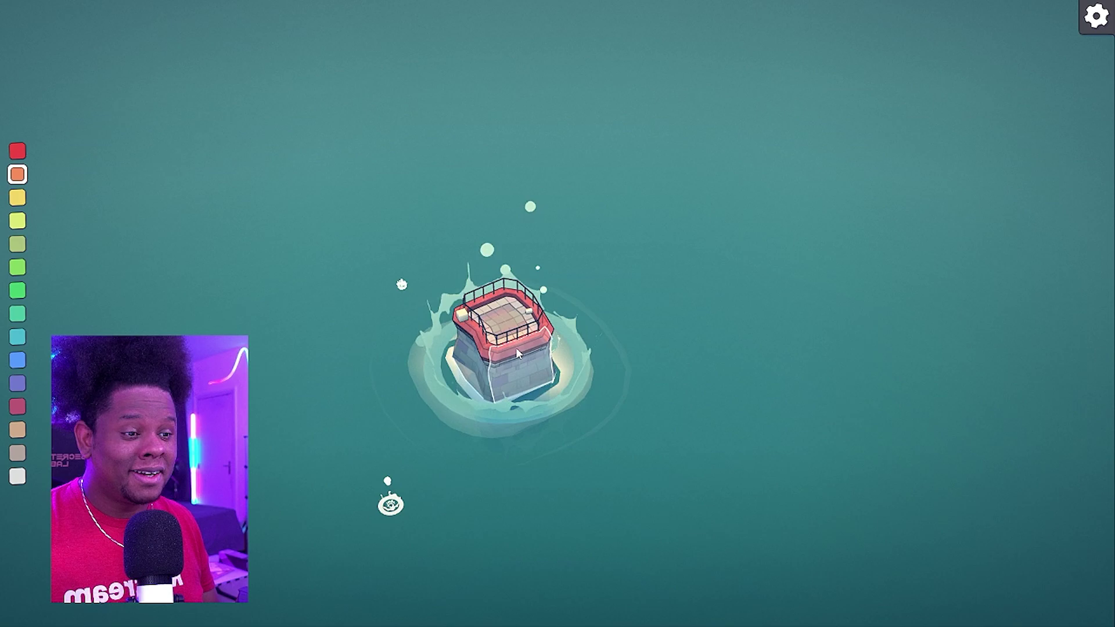
{"action": "left_click", "coordinate": [517, 348]}
{"action": "left_click", "coordinate": [525, 329]}
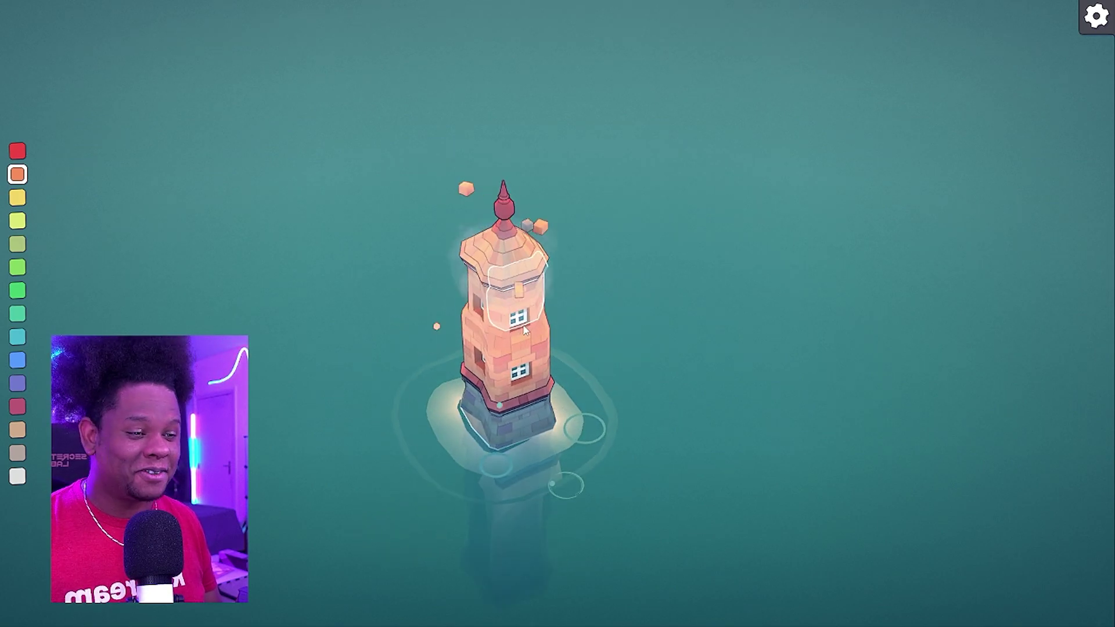
{"action": "left_click", "coordinate": [558, 372]}
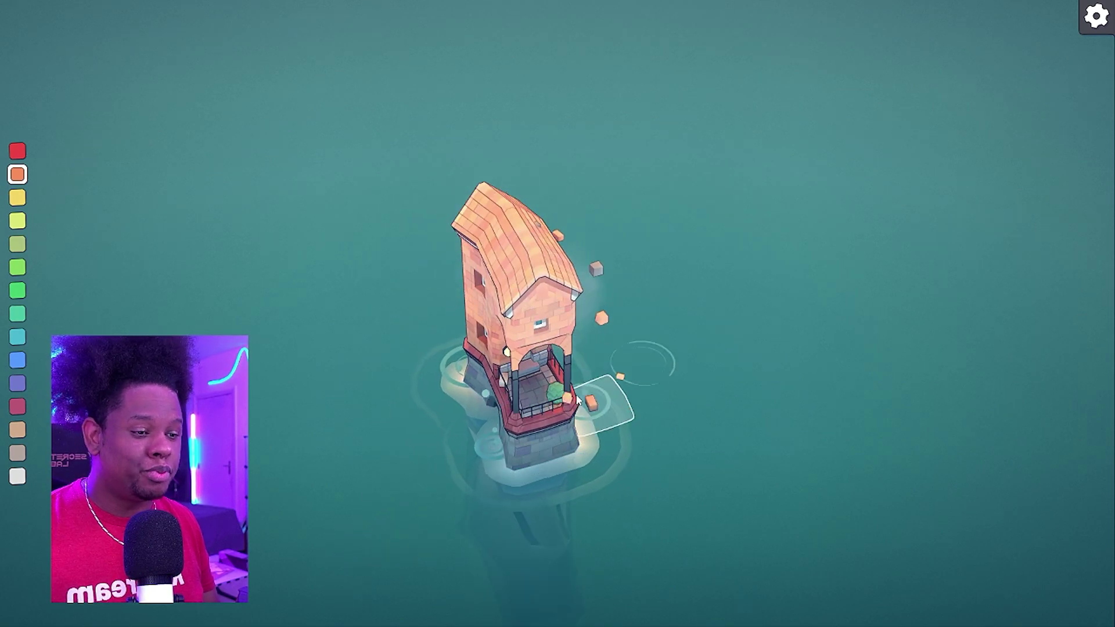
{"action": "left_click_drag", "start_coordinate": [578, 401], "coordinate": [821, 172]}
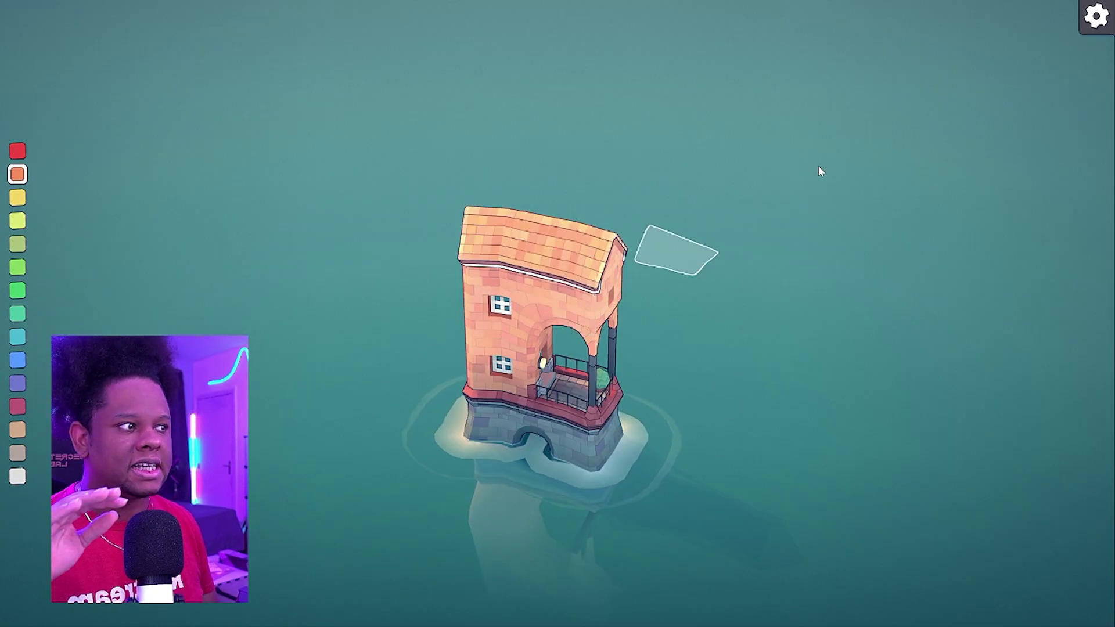
{"action": "key", "text": "Escape"}
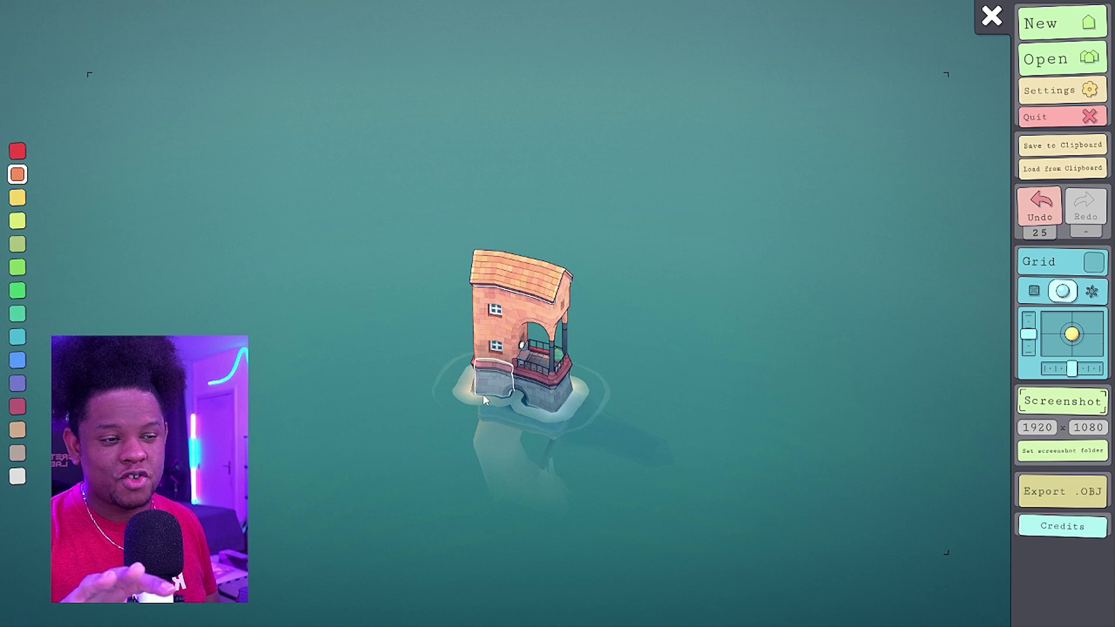
Extend the house base into a railed terrace zig-zagging to the left
{"action": "left_click", "coordinate": [483, 393]}
{"action": "left_click", "coordinate": [524, 410]}
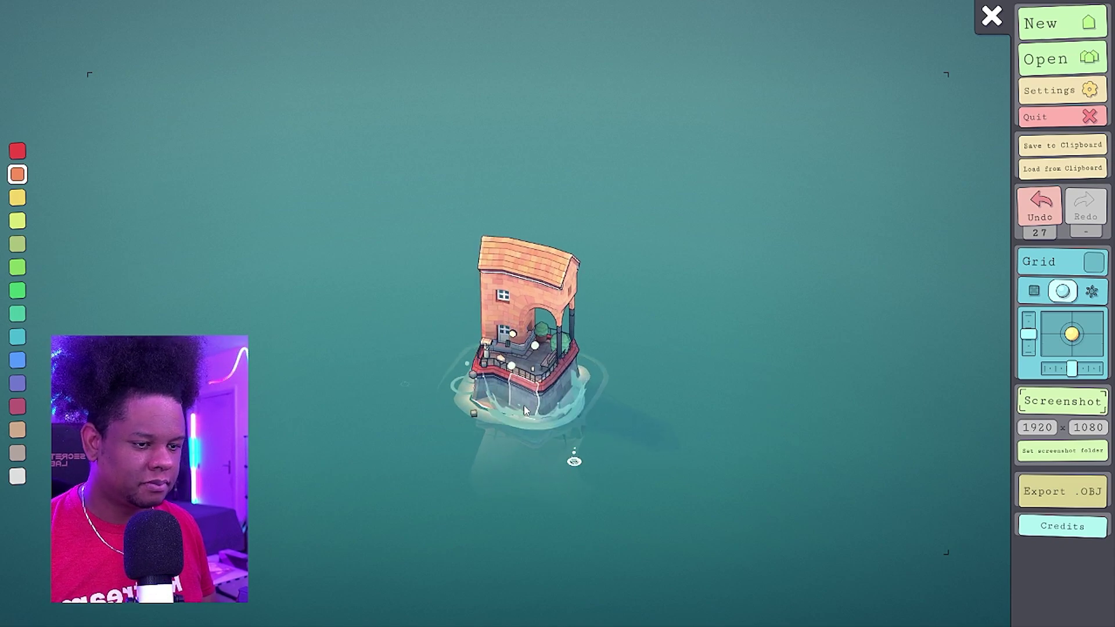
{"action": "left_click", "coordinate": [441, 372]}
{"action": "left_click", "coordinate": [413, 347]}
{"action": "left_click", "coordinate": [432, 302]}
{"action": "left_click", "coordinate": [440, 317]}
{"action": "left_click", "coordinate": [458, 372]}
{"action": "left_click", "coordinate": [472, 404]}
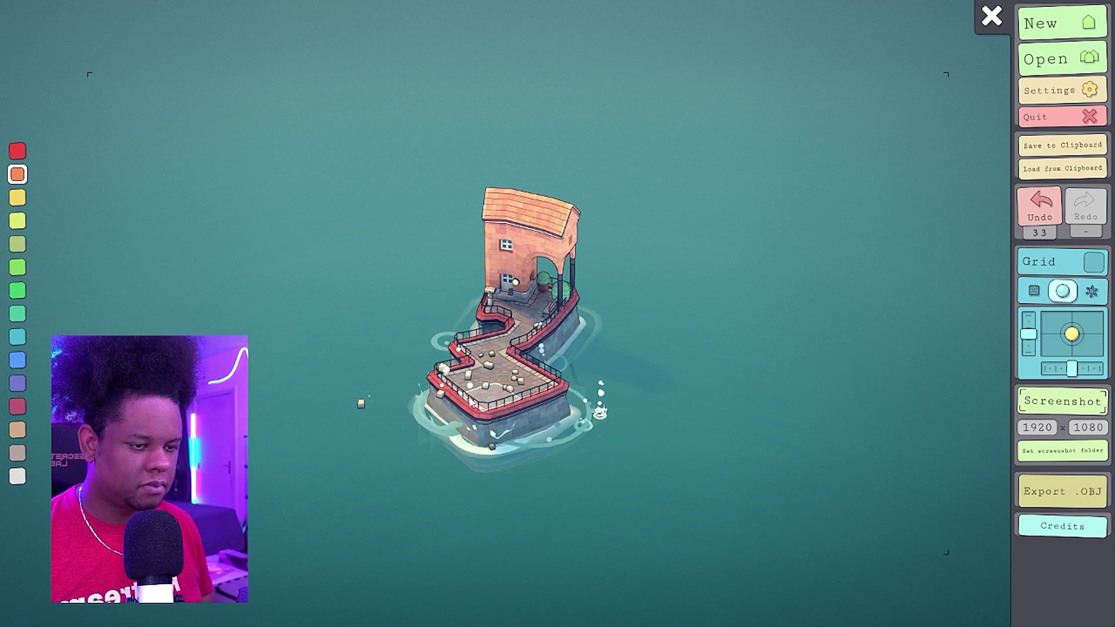
Add more orange and red houses, stairs and stilts to enlarge the island
{"action": "left_click", "coordinate": [620, 378]}
{"action": "left_click", "coordinate": [508, 428]}
{"action": "left_click", "coordinate": [17, 151]}
{"action": "left_click", "coordinate": [18, 430]}
{"action": "left_click", "coordinate": [545, 318]}
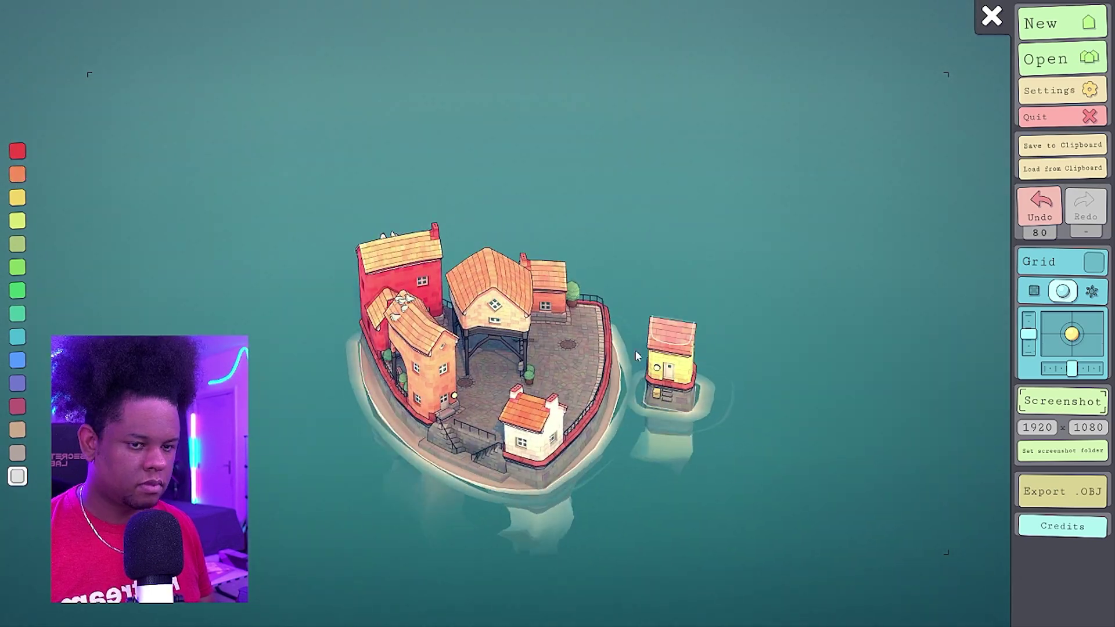
{"action": "left_click", "coordinate": [18, 453]}
{"action": "left_click", "coordinate": [557, 423]}
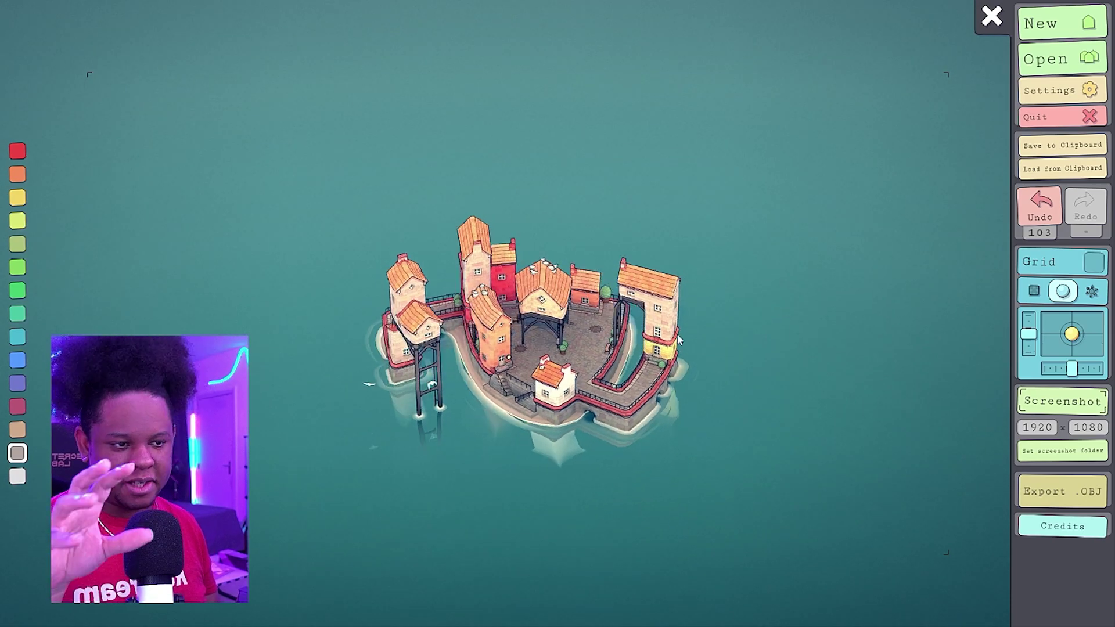
Orbit, rotate and tilt the camera to view the island town from several angles
{"action": "left_click_drag", "start_coordinate": [678, 340], "coordinate": [348, 308]}
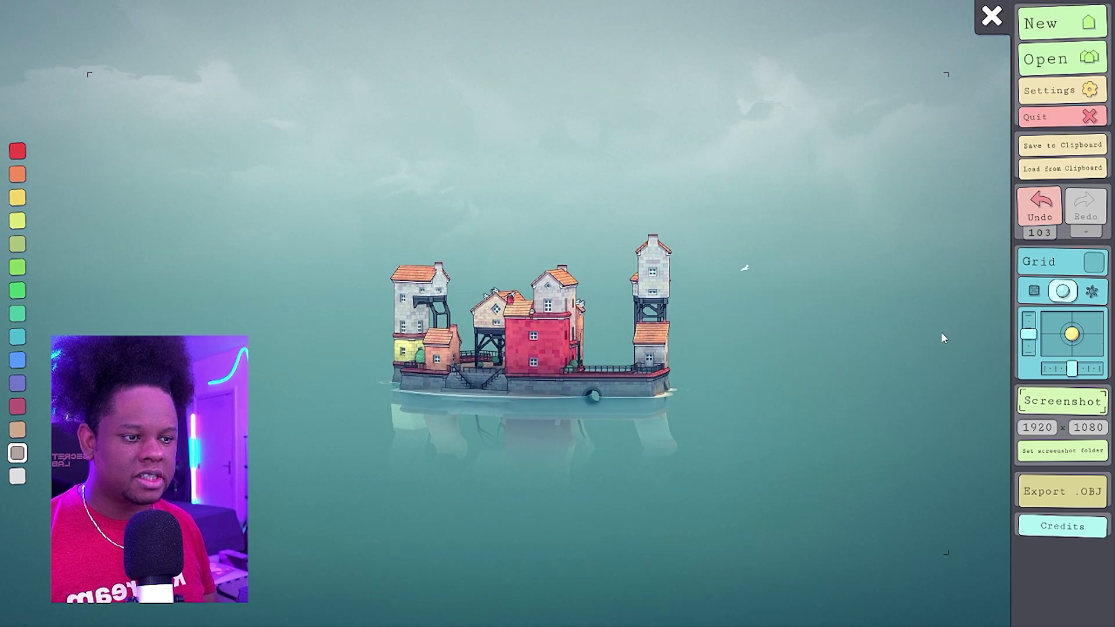
{"action": "left_click_drag", "start_coordinate": [941, 336], "coordinate": [811, 360]}
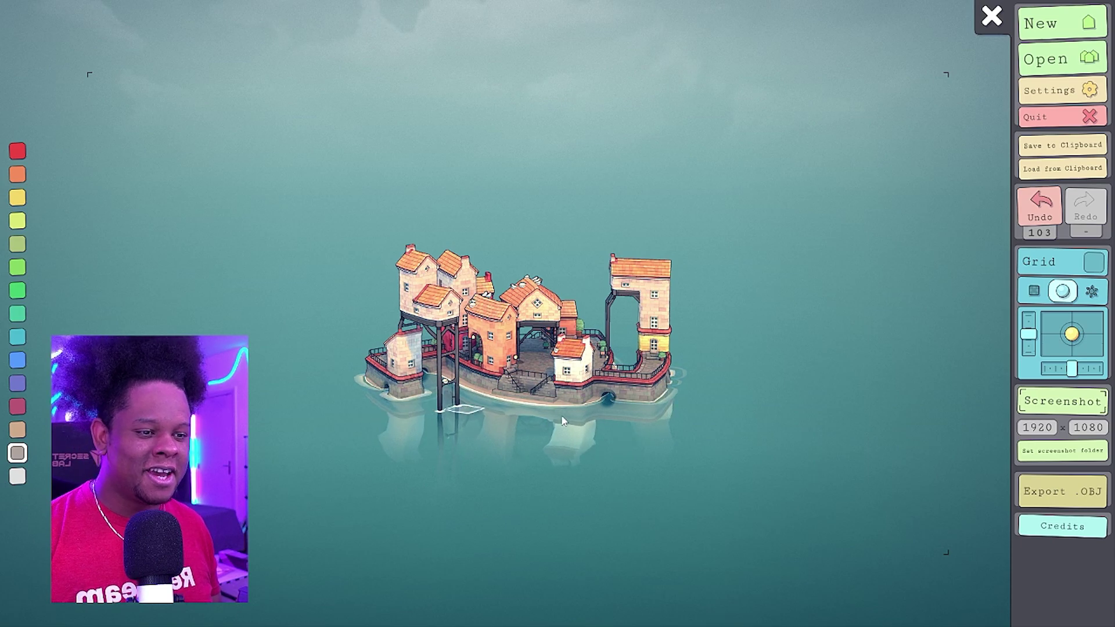
{"action": "left_click_drag", "start_coordinate": [713, 344], "coordinate": [1101, 360]}
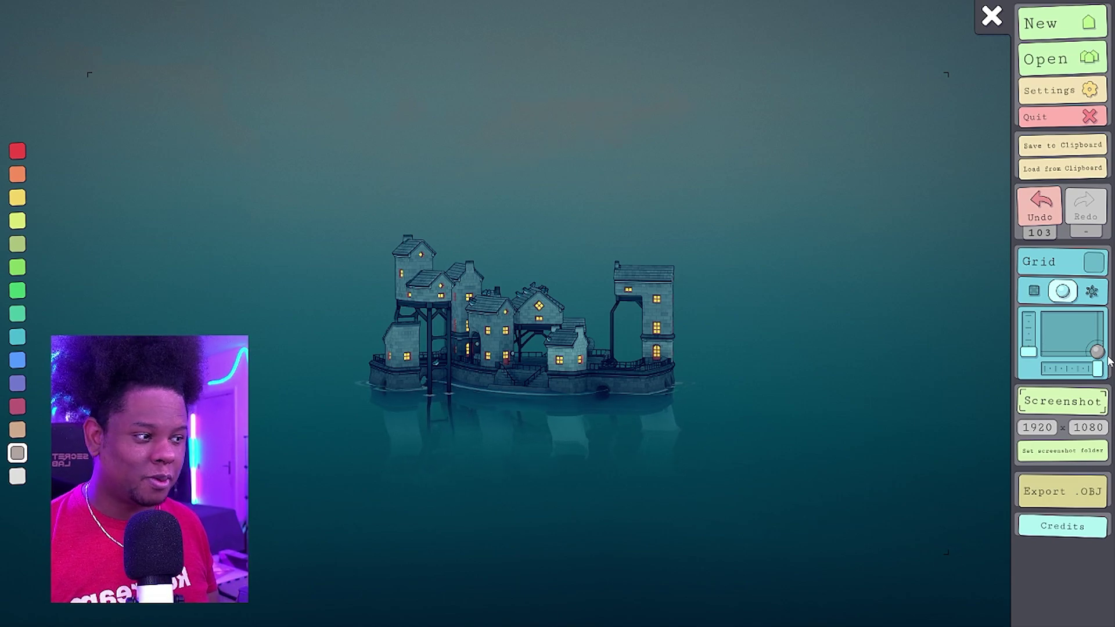
Shift the lighting knob to evening for warm red sunset light, zooming in and out
{"action": "left_click_drag", "start_coordinate": [1110, 361], "coordinate": [1058, 360]}
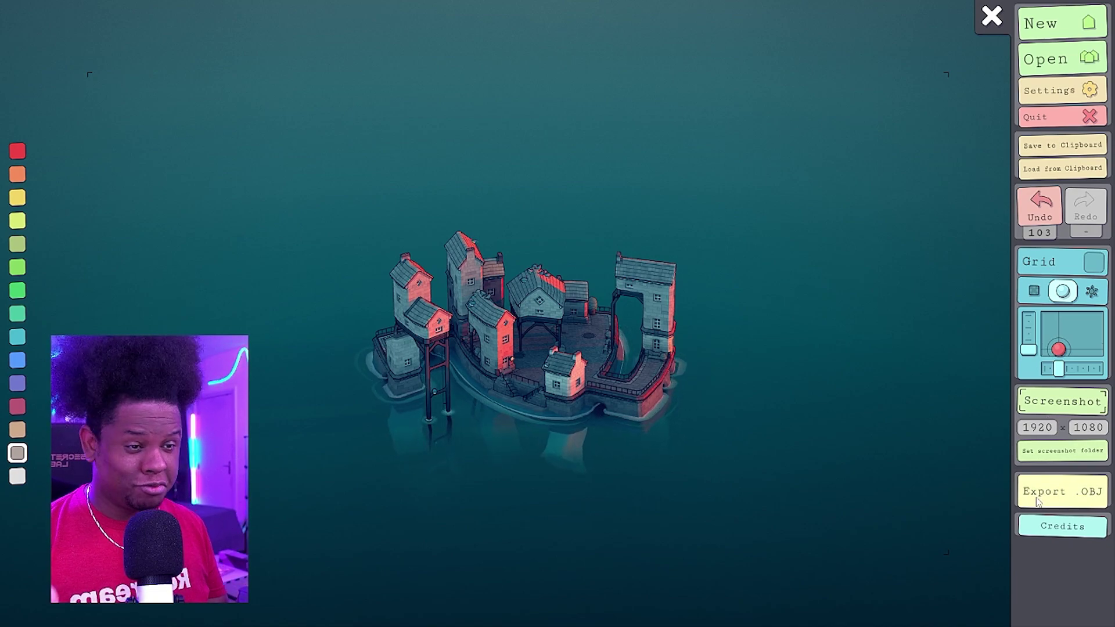
{"action": "scroll", "coordinate": [343, 279], "scroll_direction": "up", "scroll_amount": 6}
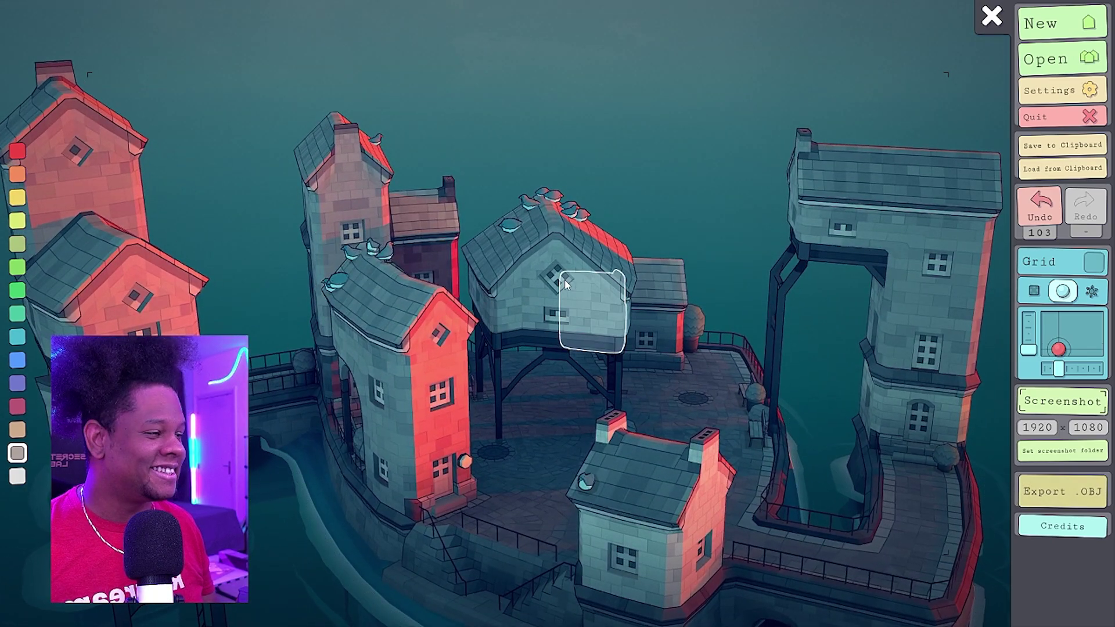
{"action": "scroll", "coordinate": [561, 286], "scroll_direction": "down", "scroll_amount": 8}
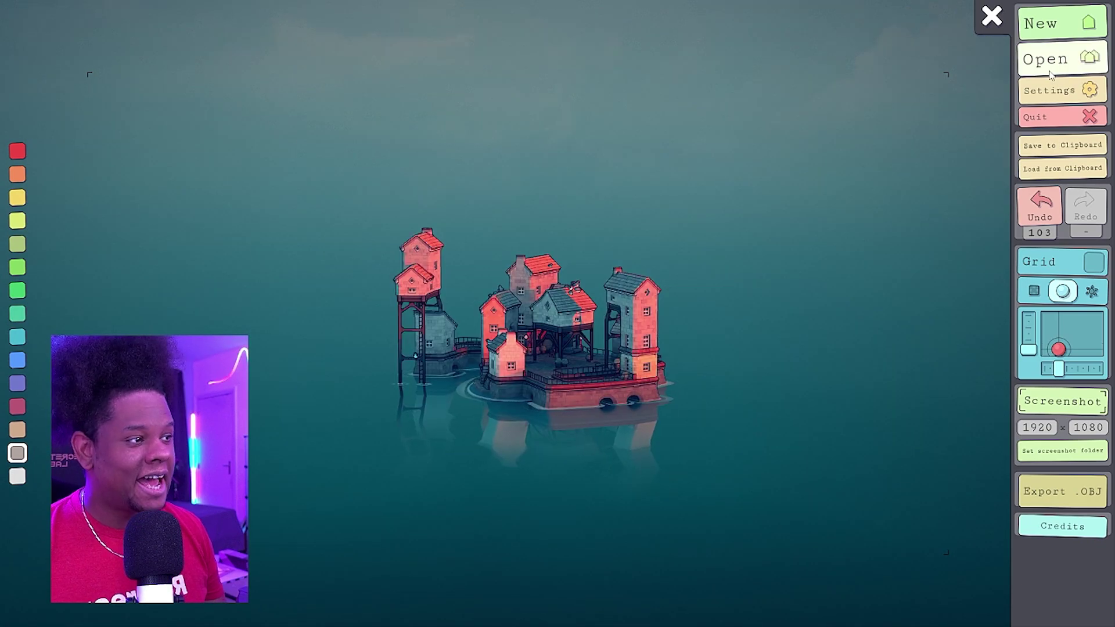
Open a saved tower town and delete blocks from its lower tower
{"action": "left_click", "coordinate": [1050, 71]}
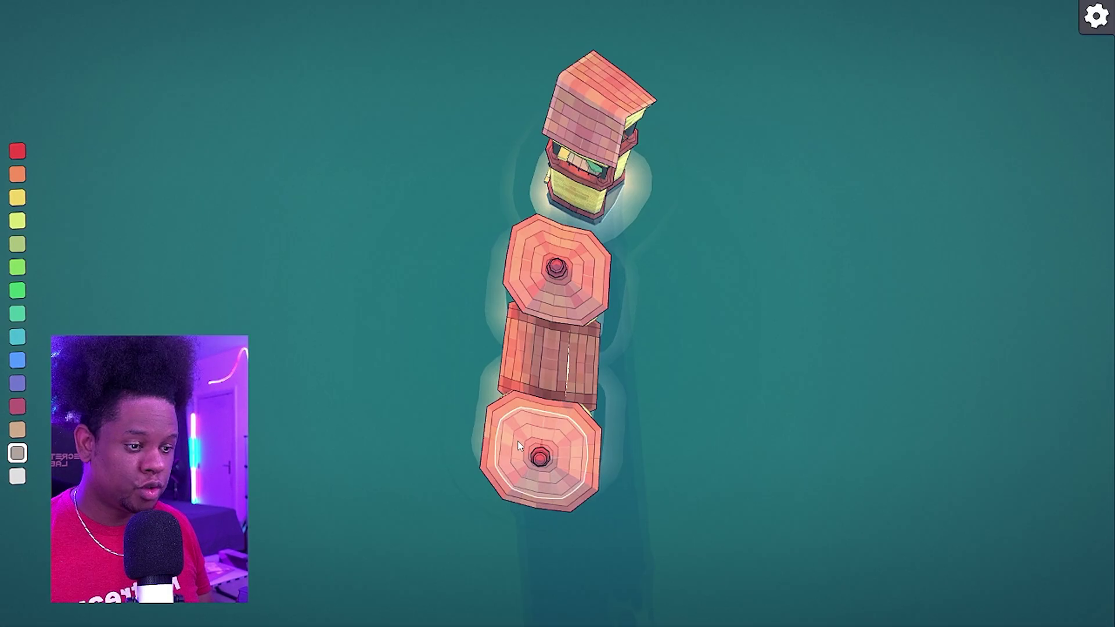
{"action": "right_click", "coordinate": [540, 447]}
{"action": "right_click", "coordinate": [539, 411]}
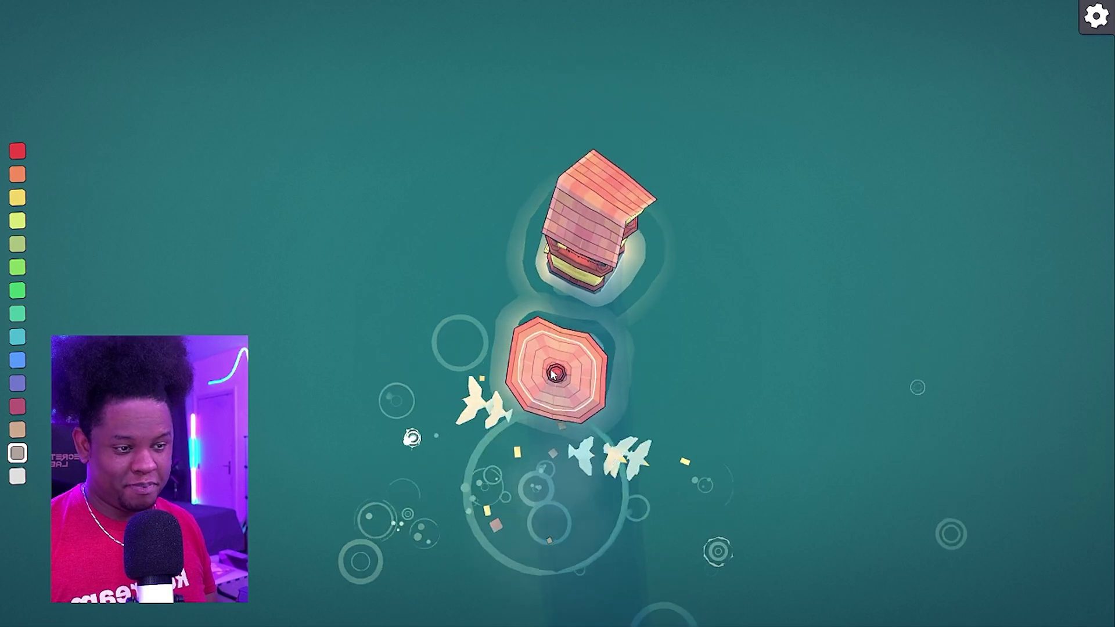
Show the building grid and place red blocks, extending the platform to the right
{"action": "key", "text": "Escape"}
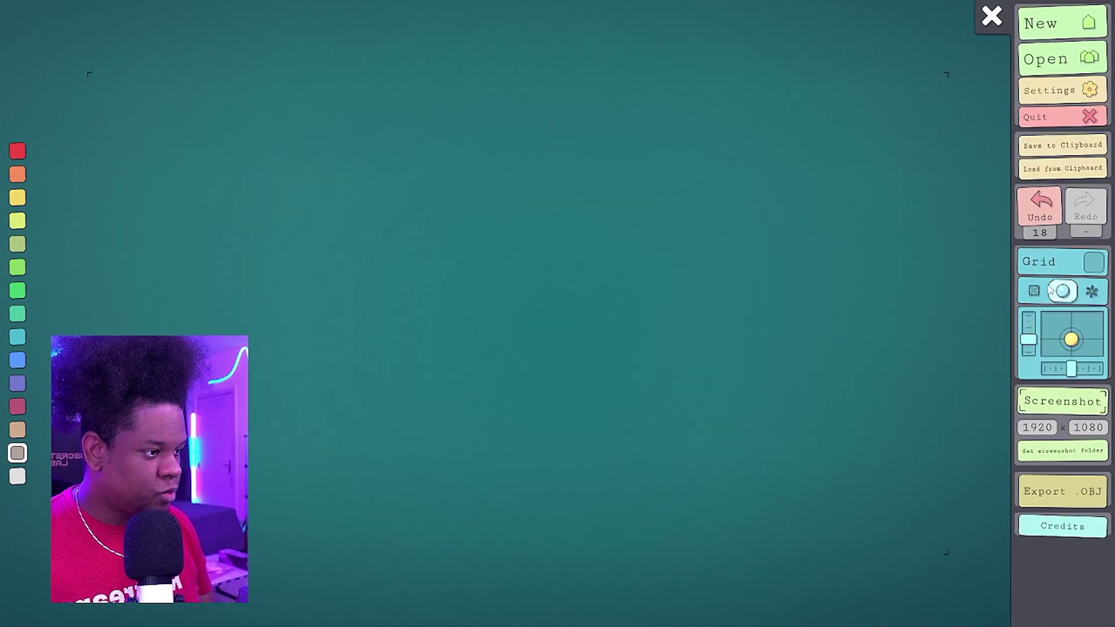
{"action": "left_click", "coordinate": [1041, 263]}
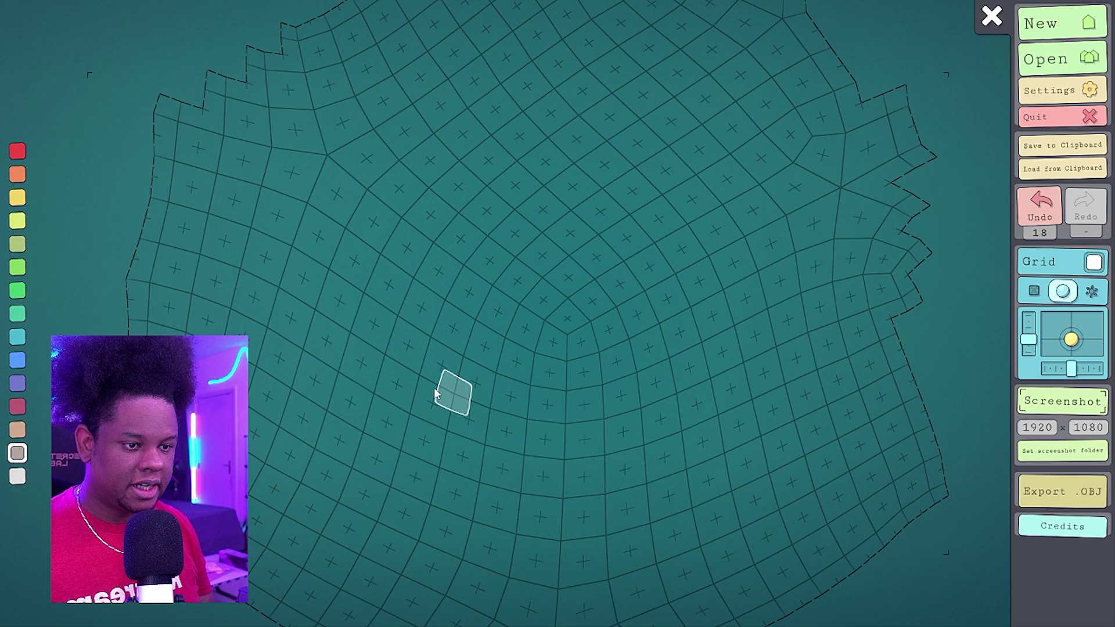
{"action": "left_click", "coordinate": [333, 374]}
{"action": "scroll", "coordinate": [381, 394], "scroll_direction": "up", "scroll_amount": 5}
{"action": "left_click", "coordinate": [575, 285]}
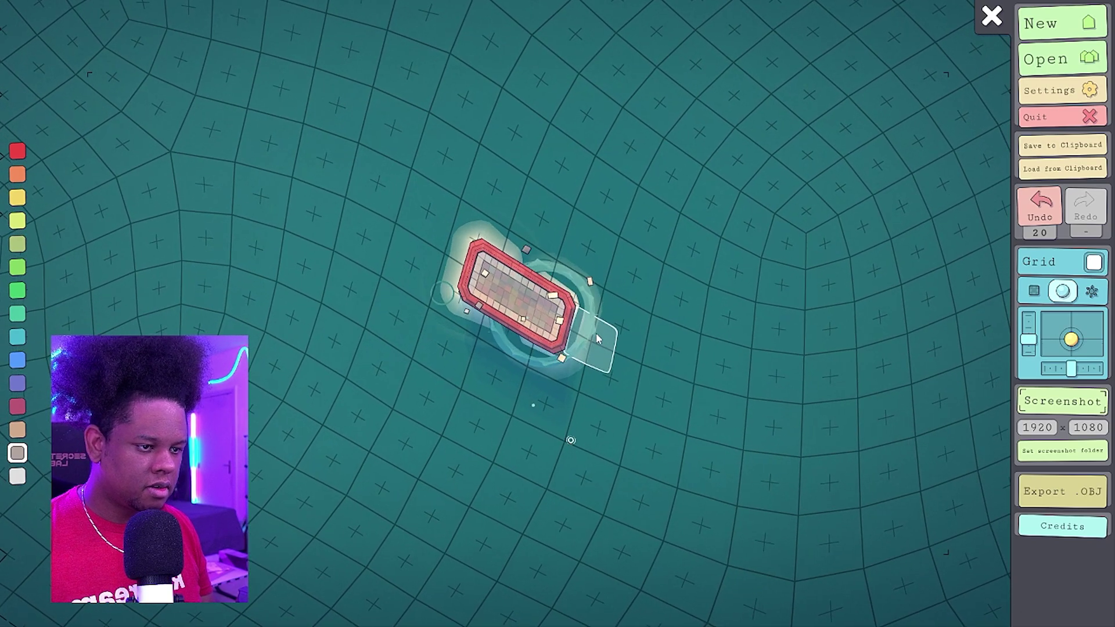
{"action": "left_click", "coordinate": [598, 340]}
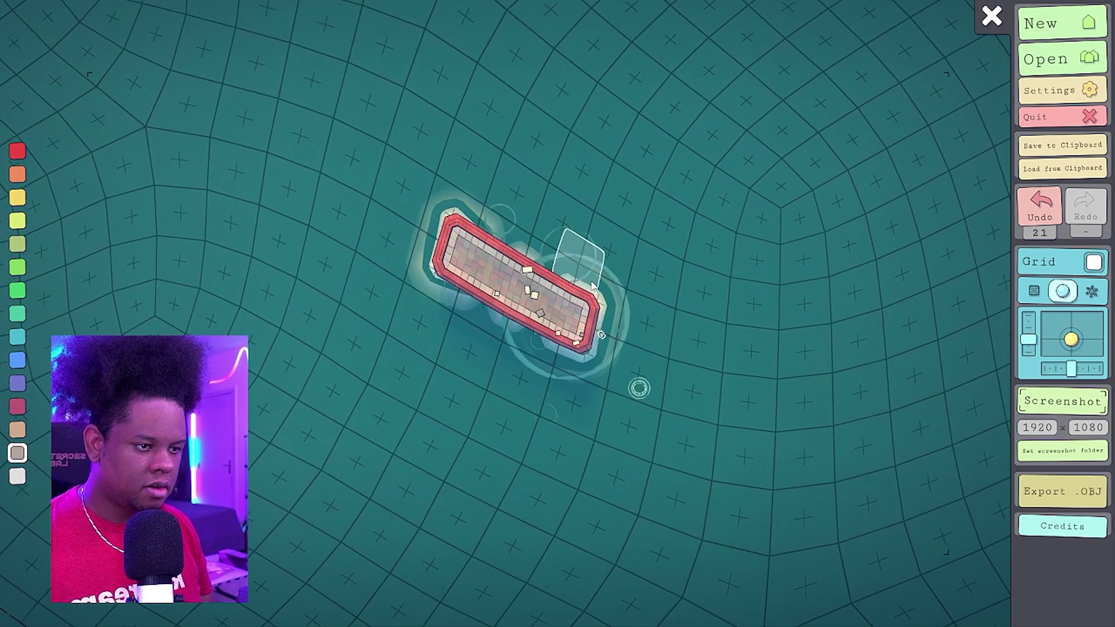
Extend the L's arm upward into a tall hook with a lengthened top, forming a G
{"action": "left_click", "coordinate": [563, 206]}
{"action": "left_click", "coordinate": [543, 175]}
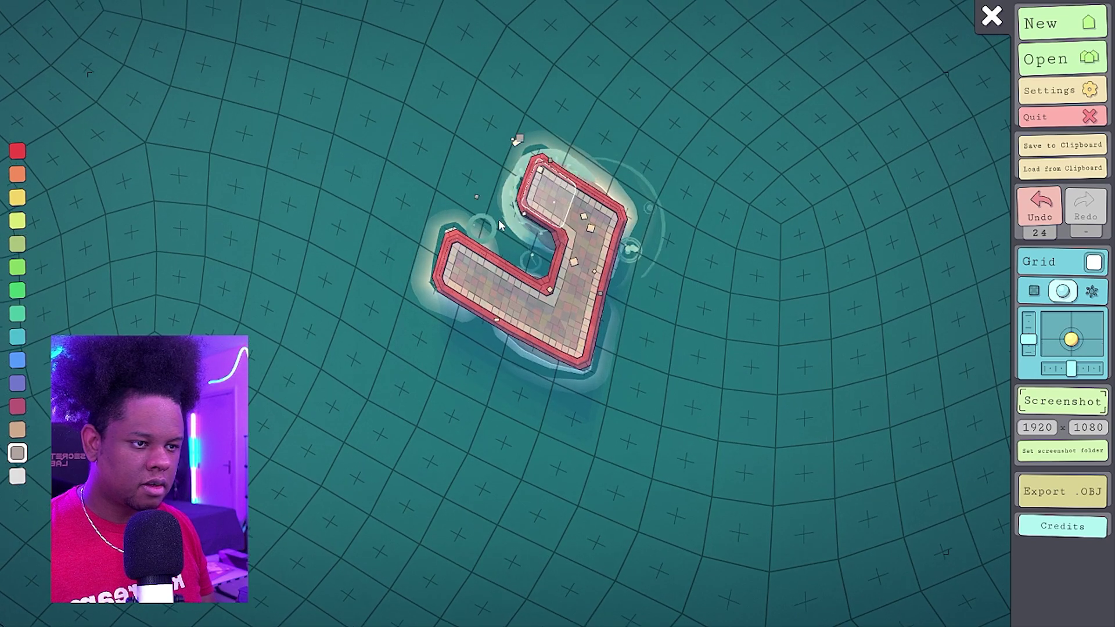
{"action": "left_click", "coordinate": [449, 180]}
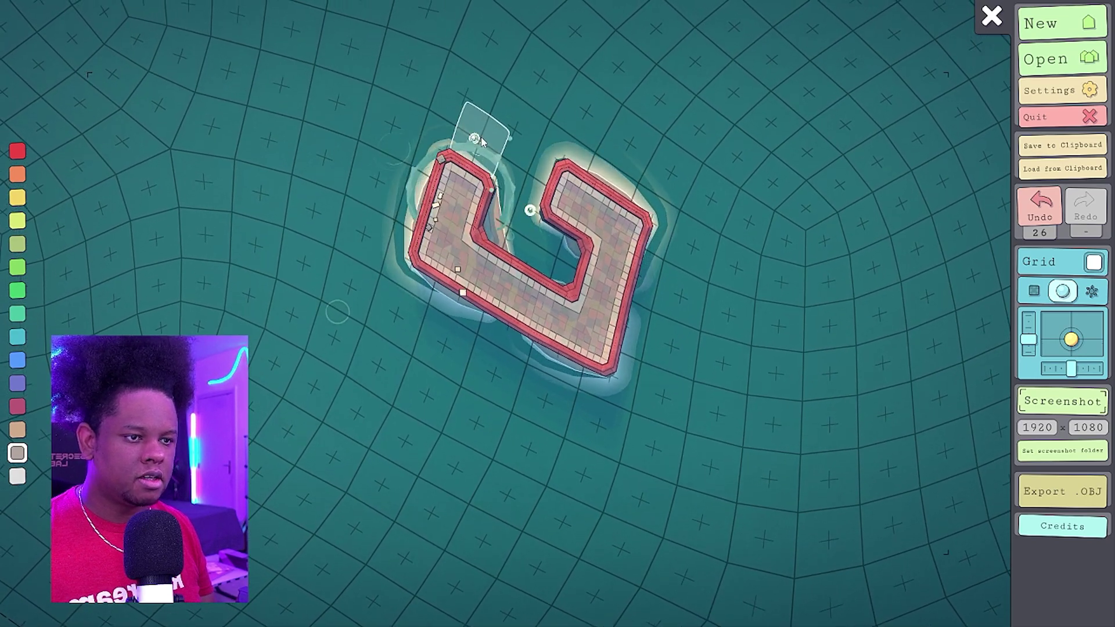
{"action": "left_click", "coordinate": [470, 125]}
{"action": "left_click", "coordinate": [494, 82]}
{"action": "left_click", "coordinate": [543, 84]}
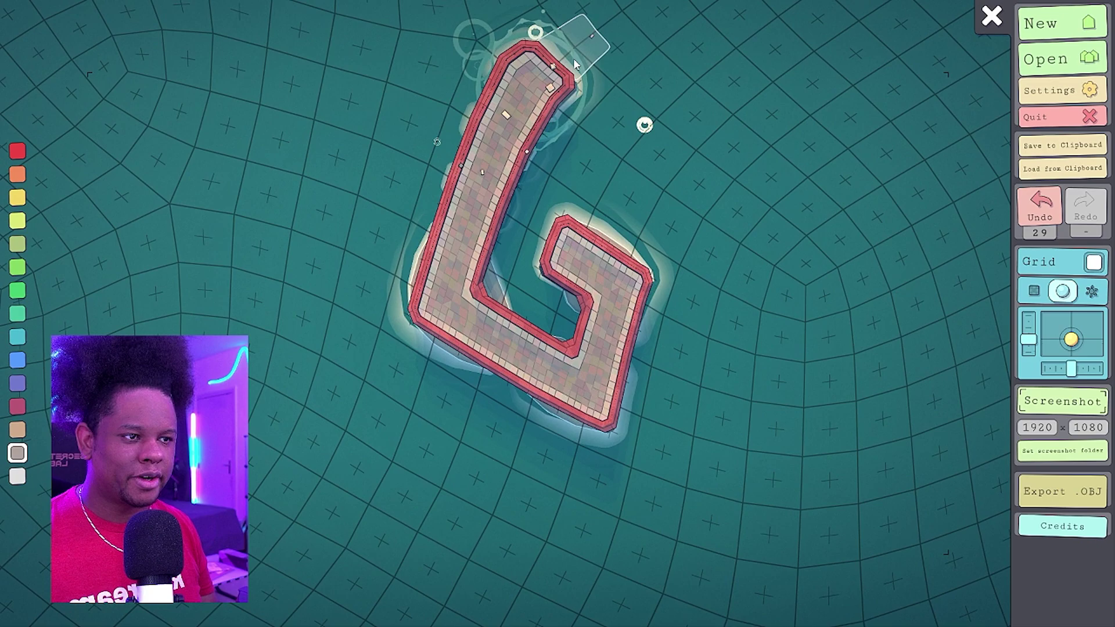
{"action": "left_click", "coordinate": [575, 32]}
{"action": "left_click", "coordinate": [616, 81]}
{"action": "left_click", "coordinate": [651, 111]}
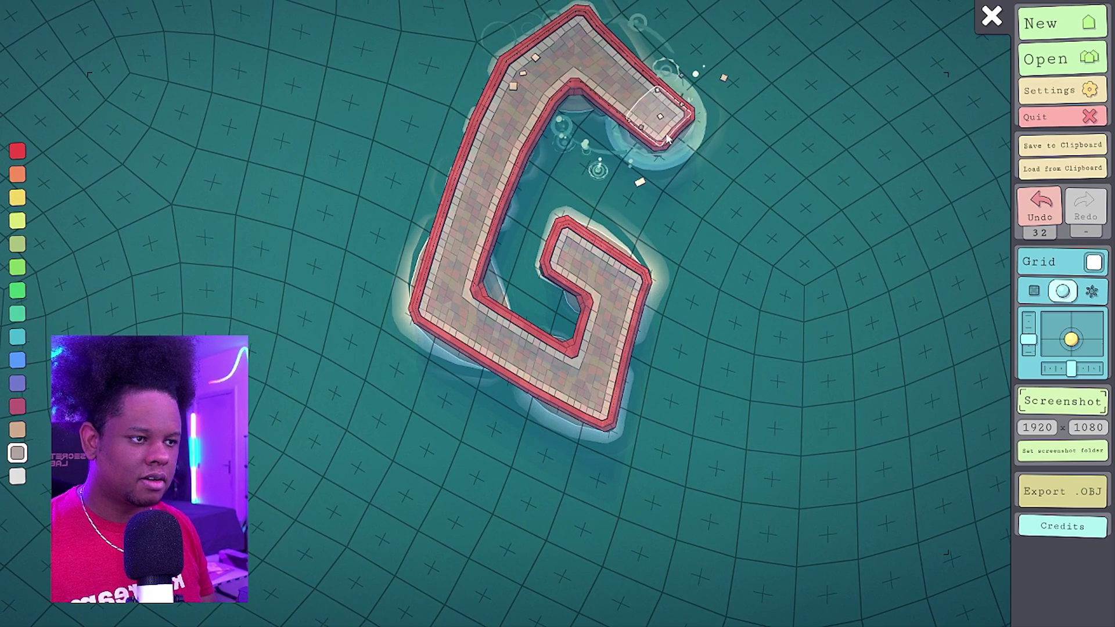
{"action": "left_click", "coordinate": [694, 143]}
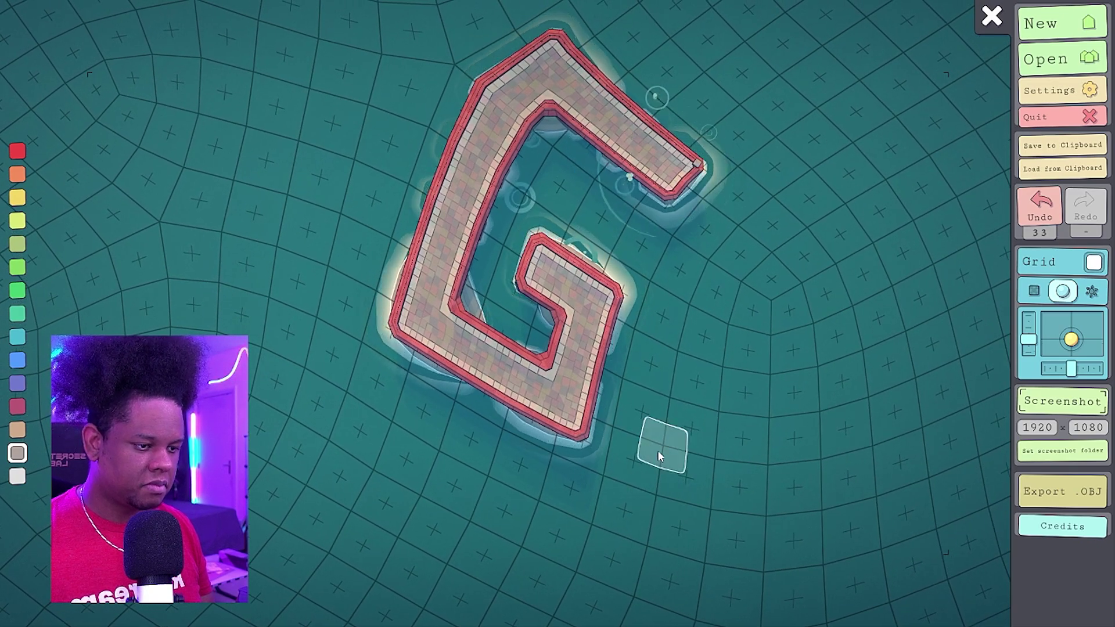
Build an arched A with a crossbar right of the G and remove a stray island
{"action": "mouse_move", "coordinate": [660, 448]}
{"action": "left_mouse_down"}
{"action": "mouse_move", "coordinate": [642, 320]}
{"action": "mouse_move", "coordinate": [676, 331]}
{"action": "mouse_move", "coordinate": [575, 287]}
{"action": "mouse_move", "coordinate": [623, 286]}
{"action": "mouse_move", "coordinate": [635, 319]}
{"action": "mouse_move", "coordinate": [697, 239]}
{"action": "mouse_move", "coordinate": [667, 249]}
{"action": "mouse_move", "coordinate": [705, 211]}
{"action": "left_mouse_up"}
{"action": "left_click", "coordinate": [684, 340]}
{"action": "right_click", "coordinate": [637, 319]}
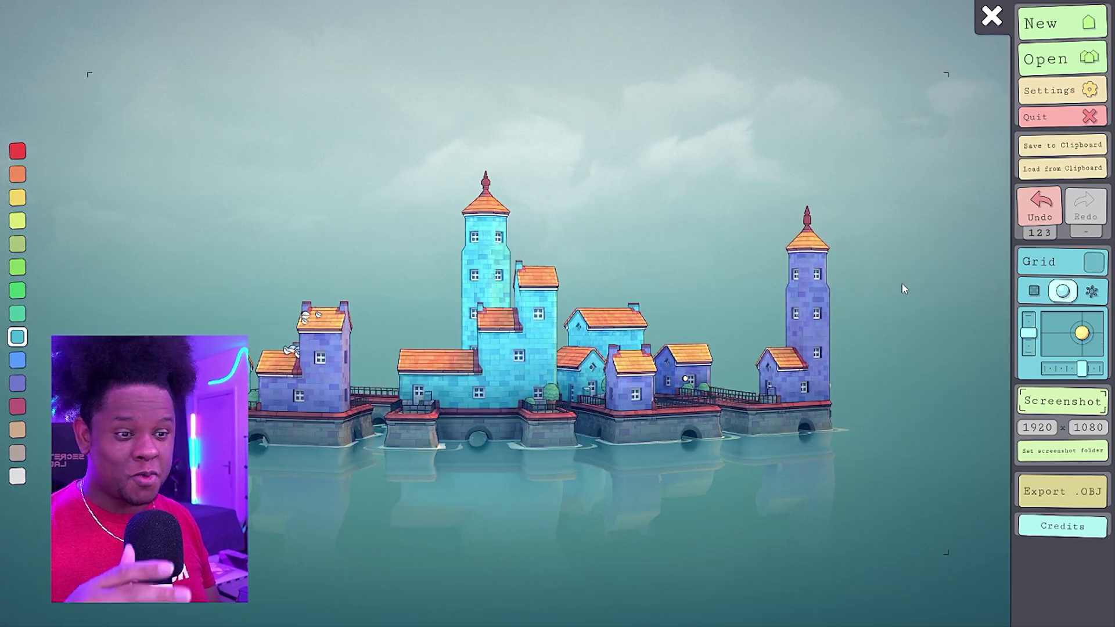
Orbit, tilt down and zoom around the multicoloured town, then bring up the menu panel
{"action": "left_click_drag", "start_coordinate": [892, 286], "coordinate": [924, 264]}
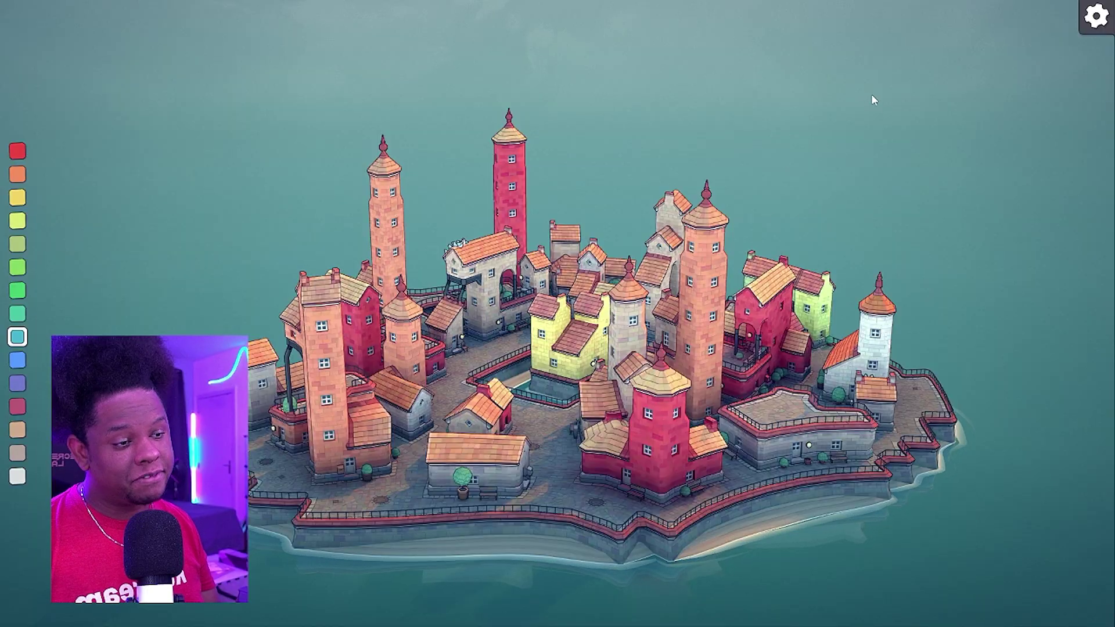
{"action": "left_click_drag", "start_coordinate": [898, 100], "coordinate": [723, 325]}
{"action": "scroll", "coordinate": [723, 325], "scroll_direction": "down", "scroll_amount": 5}
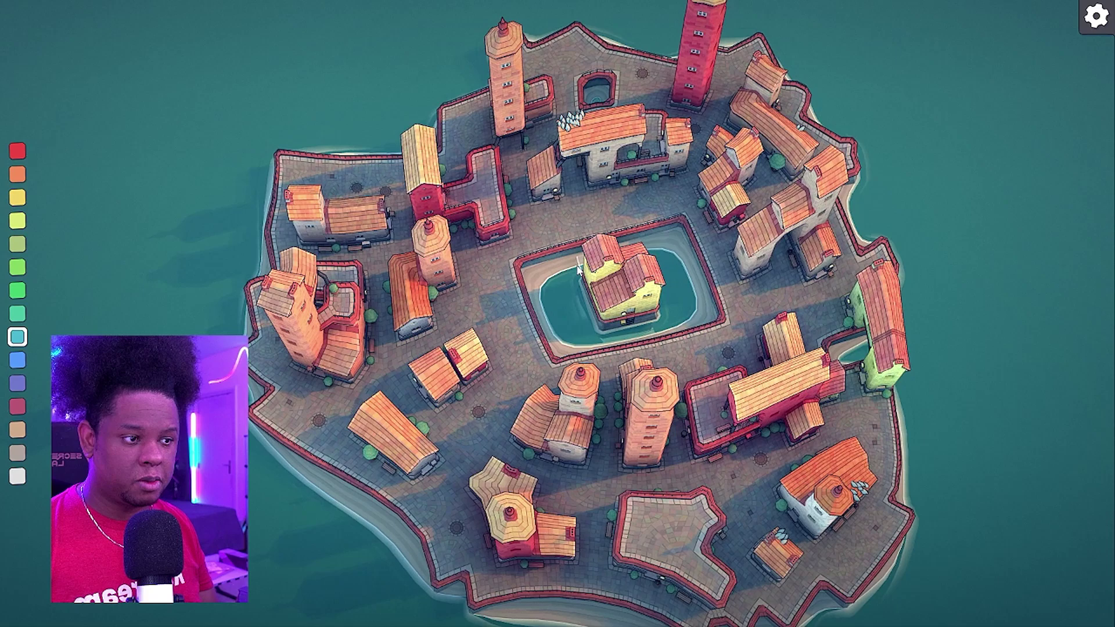
{"action": "scroll", "coordinate": [357, 345], "scroll_direction": "up", "scroll_amount": 5}
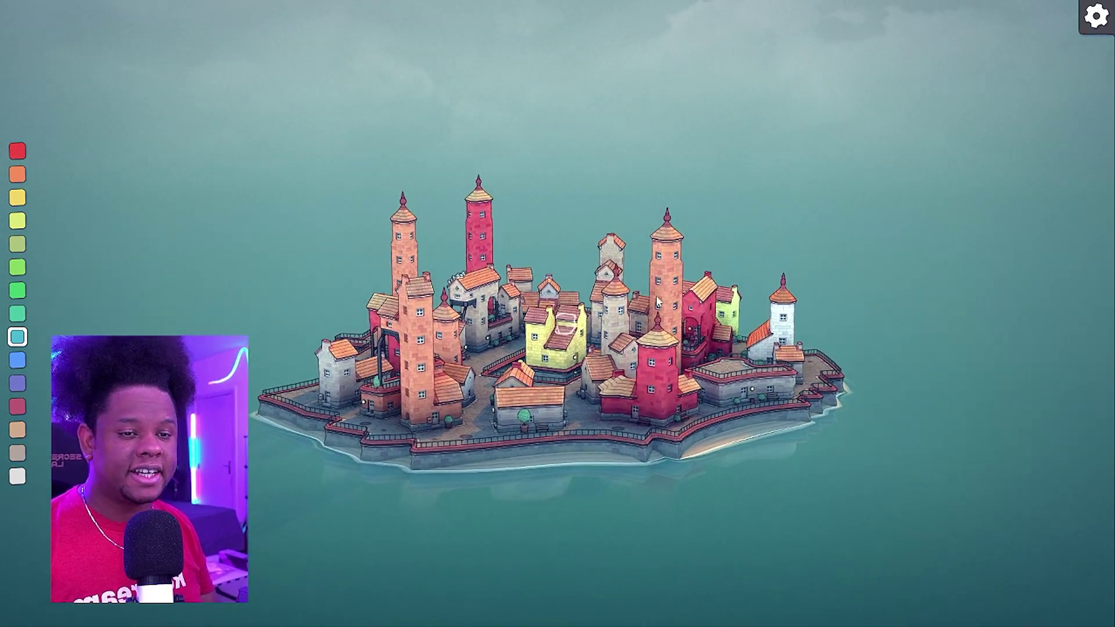
{"action": "key", "text": "Escape"}
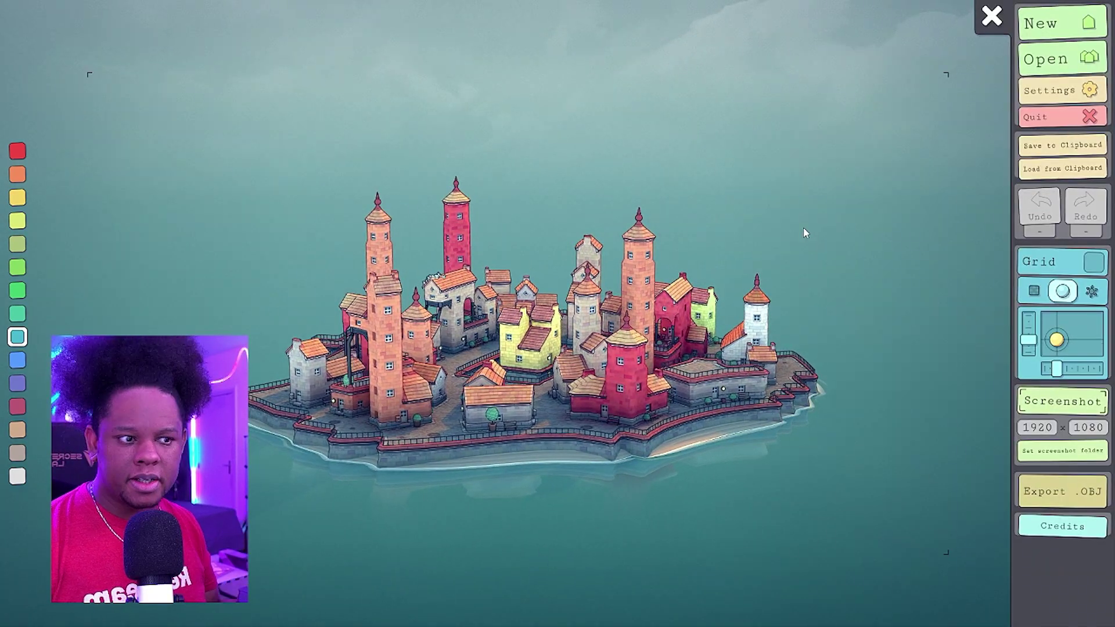
Alt+Tab away and return to Townscaper showing the small red stilted town
{"action": "key", "text": "alt+Tab"}
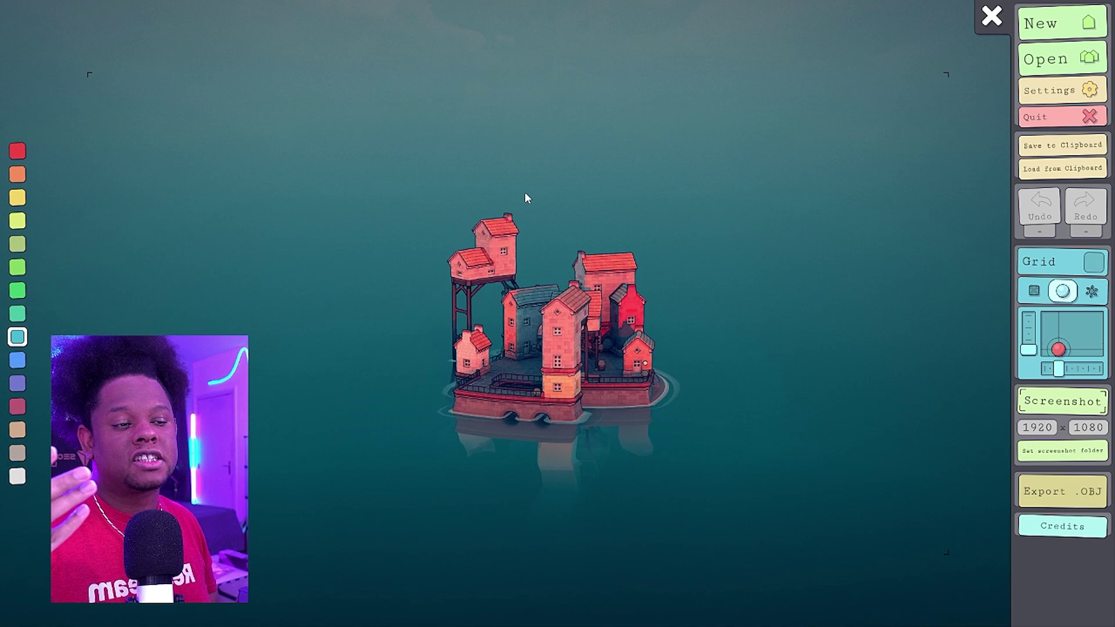
Render the stilted town in white clay with the sun lowered to dusk, then open Settings
{"action": "left_click_drag", "start_coordinate": [590, 205], "coordinate": [328, 123]}
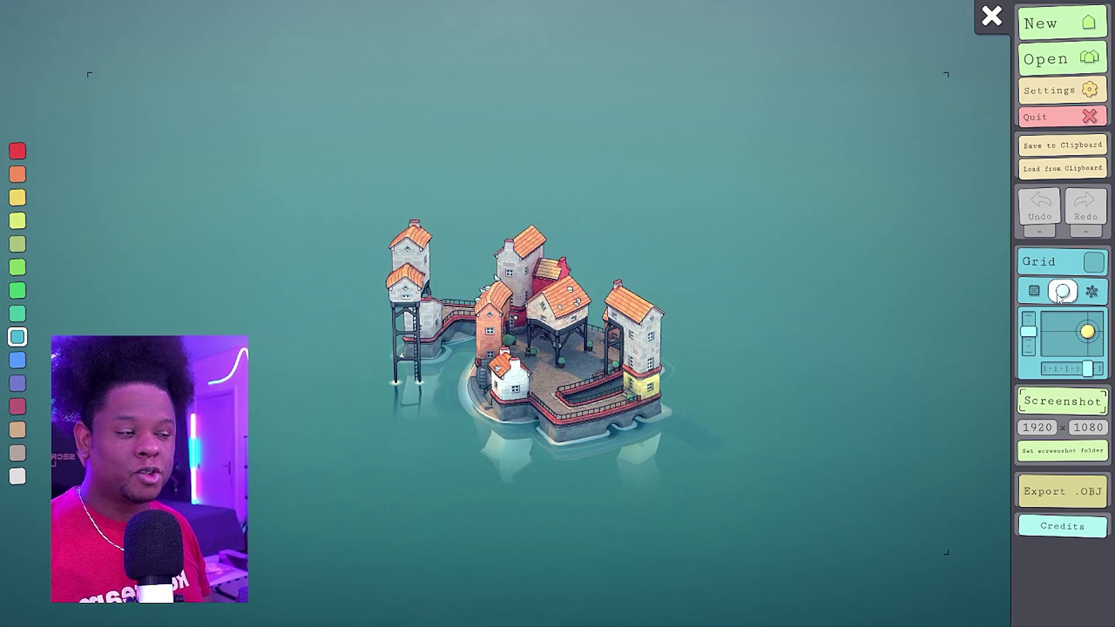
{"action": "left_click", "coordinate": [1035, 291]}
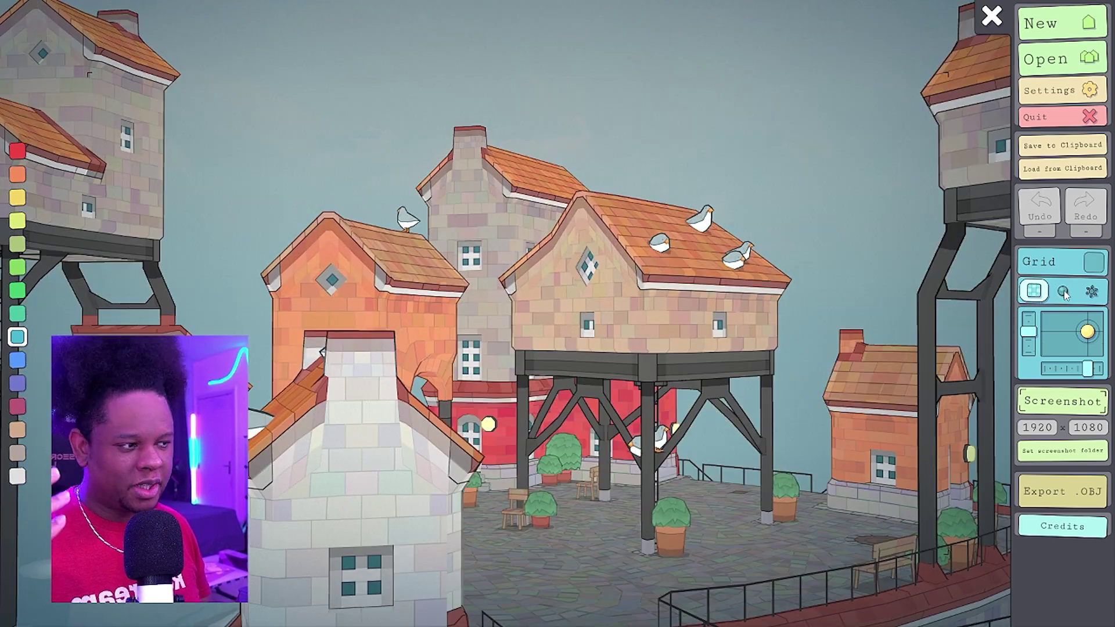
{"action": "left_click", "coordinate": [1060, 293]}
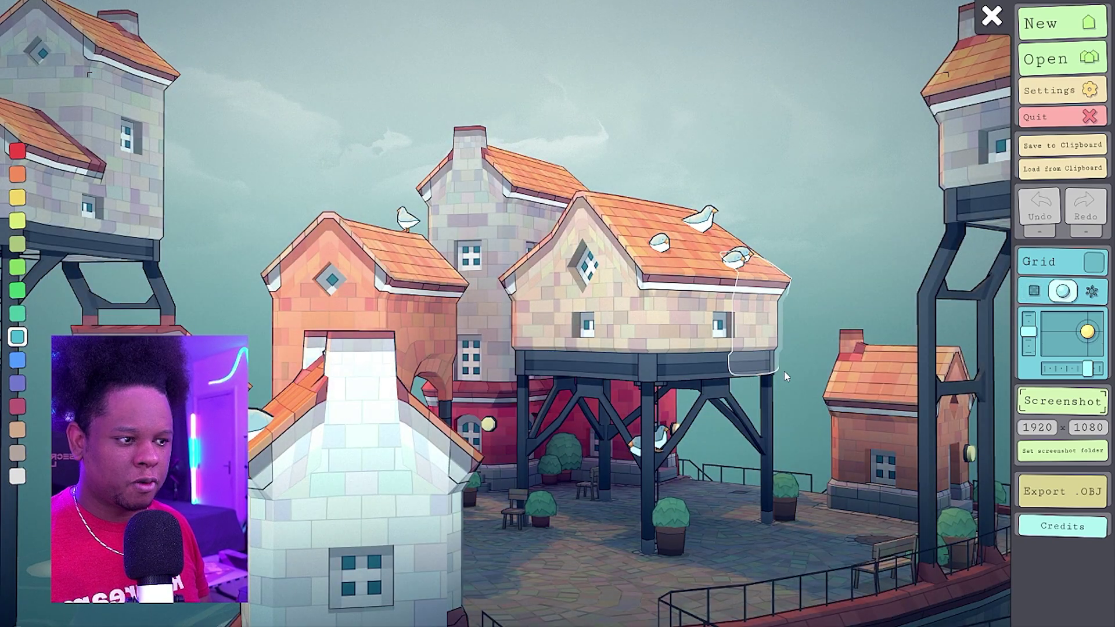
{"action": "left_click", "coordinate": [1035, 291]}
{"action": "left_click", "coordinate": [1092, 294]}
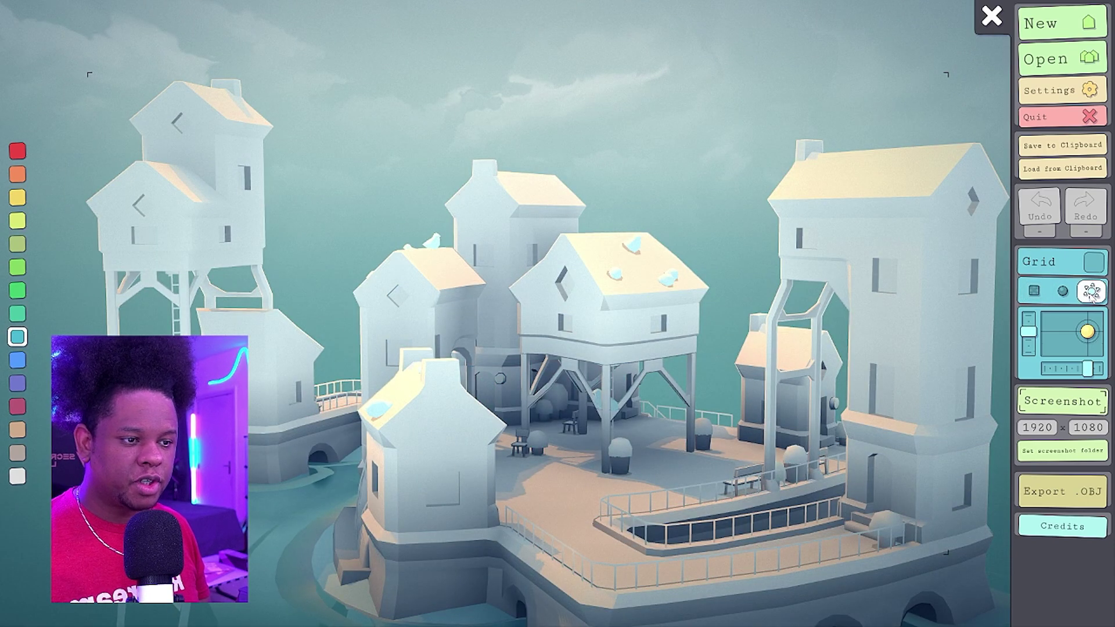
{"action": "left_click_drag", "start_coordinate": [1087, 331], "coordinate": [1070, 359]}
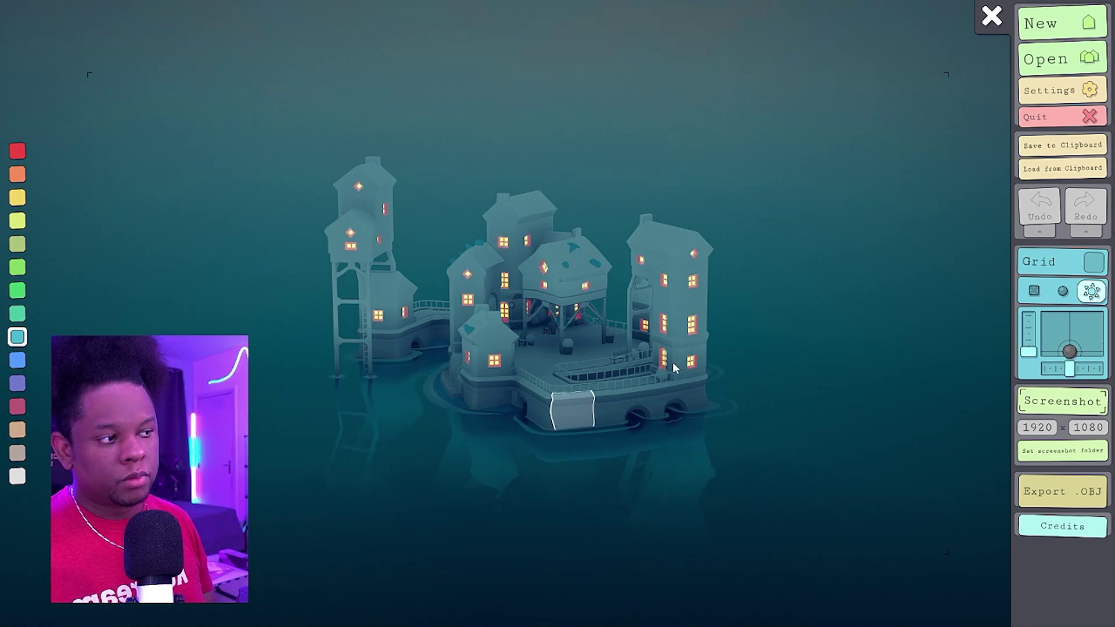
{"action": "left_click", "coordinate": [1050, 90]}
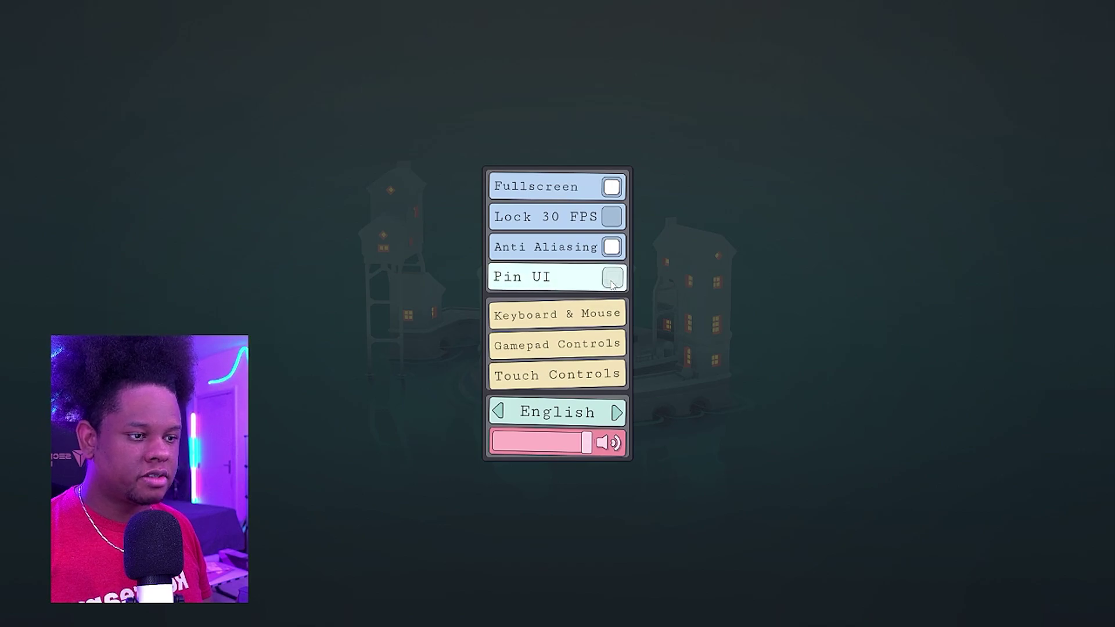
Close Settings and hide the right-hand panel, leaving only the glowing clay town
{"action": "left_click", "coordinate": [803, 180]}
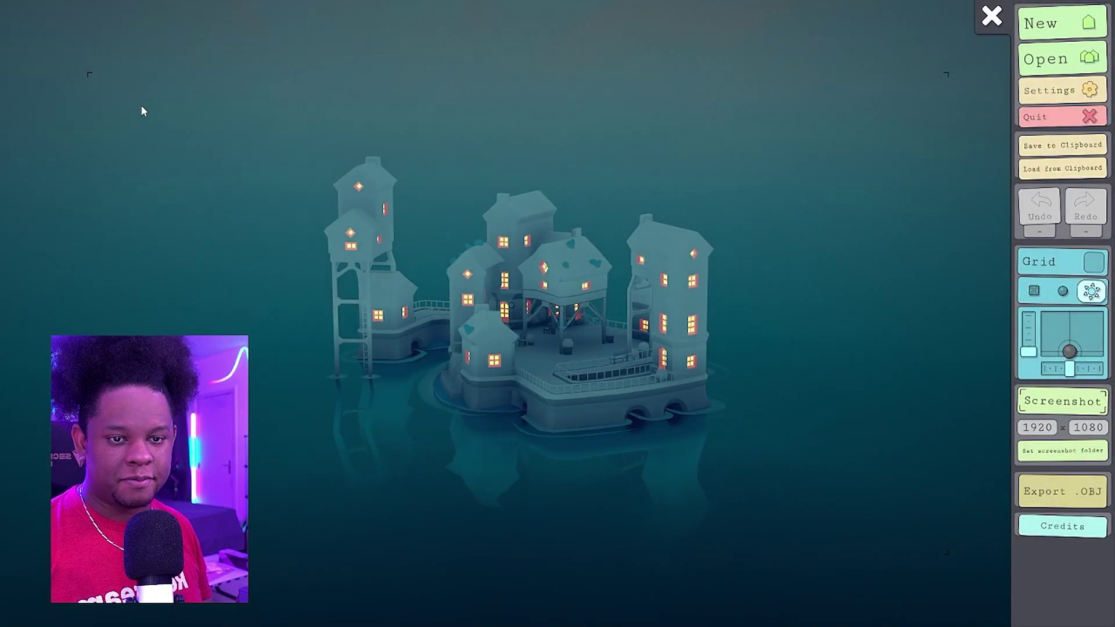
{"action": "mouse_move", "coordinate": [29, 225]}
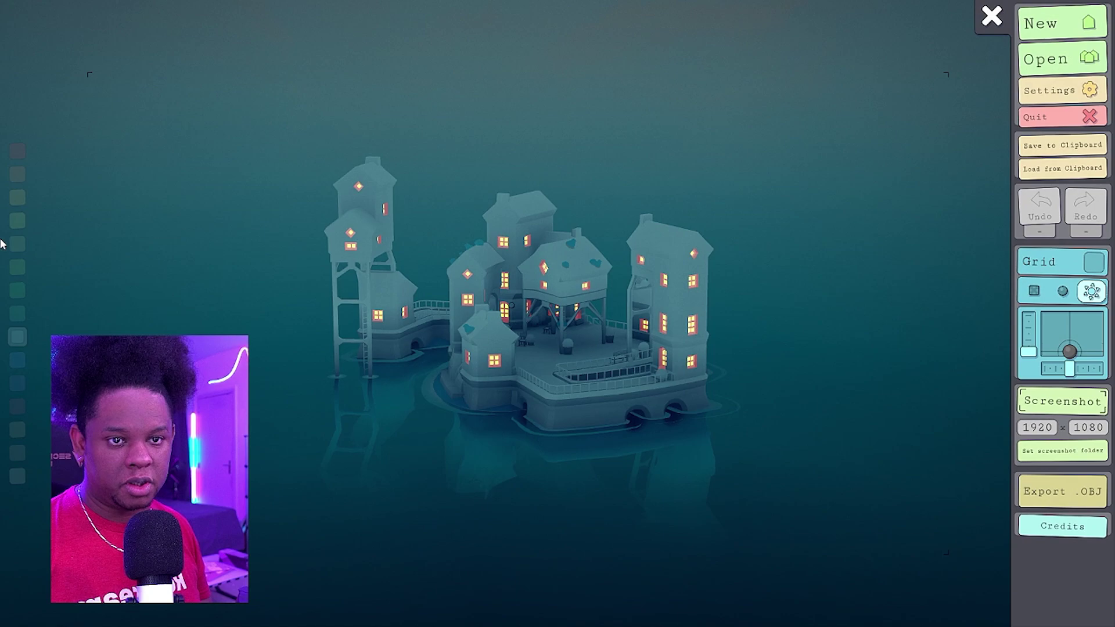
{"action": "left_click", "coordinate": [992, 16]}
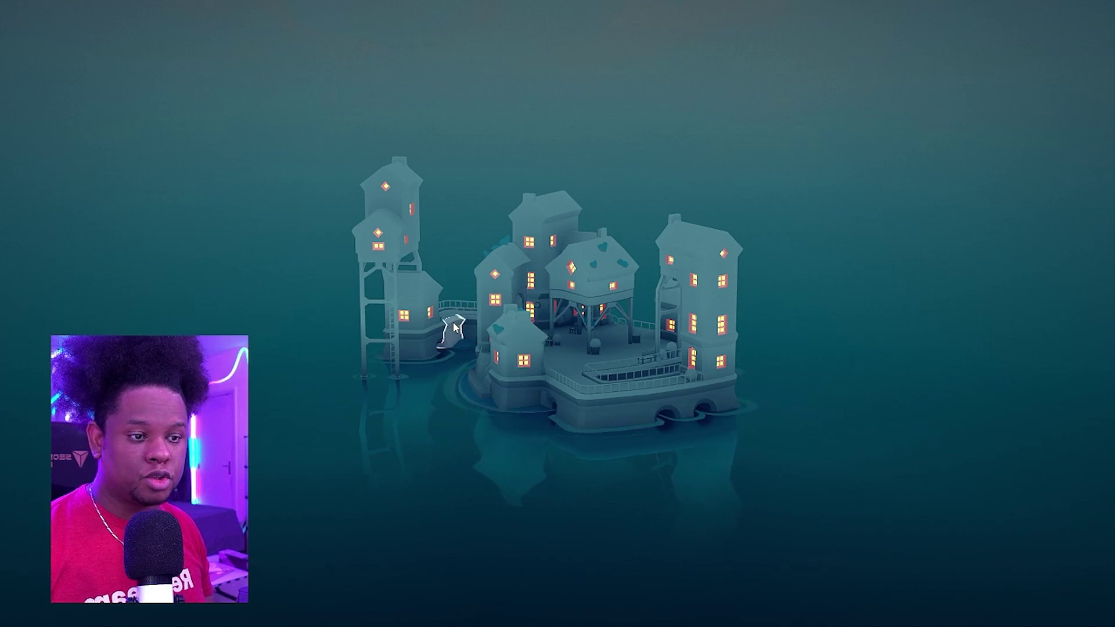
Pan the camera so the town shifts right, leaving open space on the left for the title
{"action": "left_click_drag", "start_coordinate": [473, 312], "coordinate": [598, 337]}
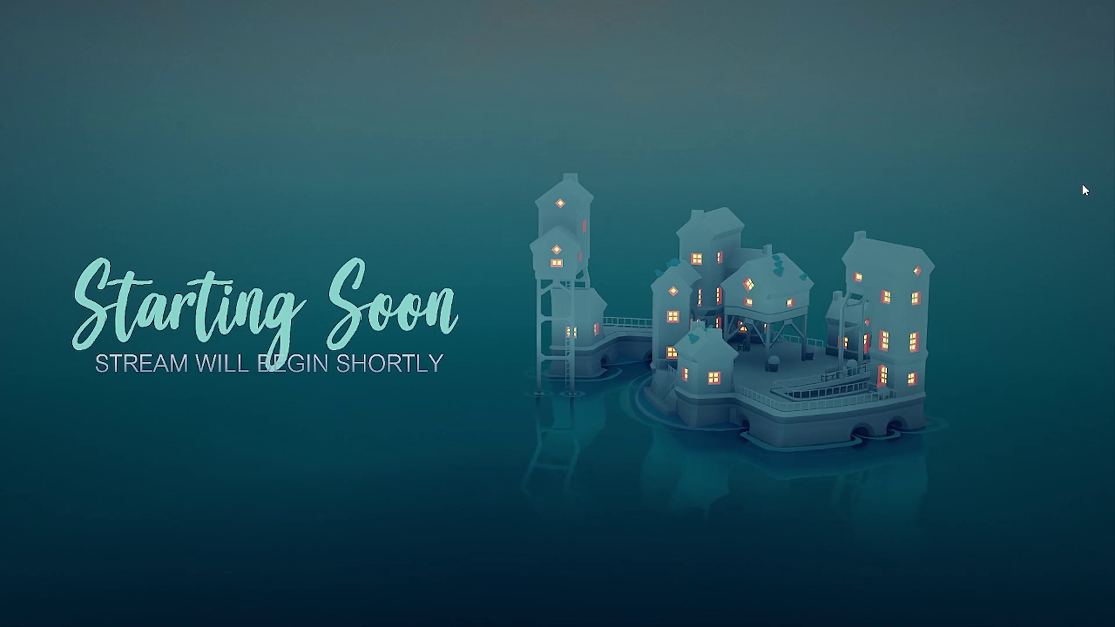
Restore the textured houses with tiled roofs and finish on night lighting with glowing windows
{"action": "left_click", "coordinate": [1097, 16]}
{"action": "left_click_drag", "start_coordinate": [1071, 348], "coordinate": [1032, 355]}
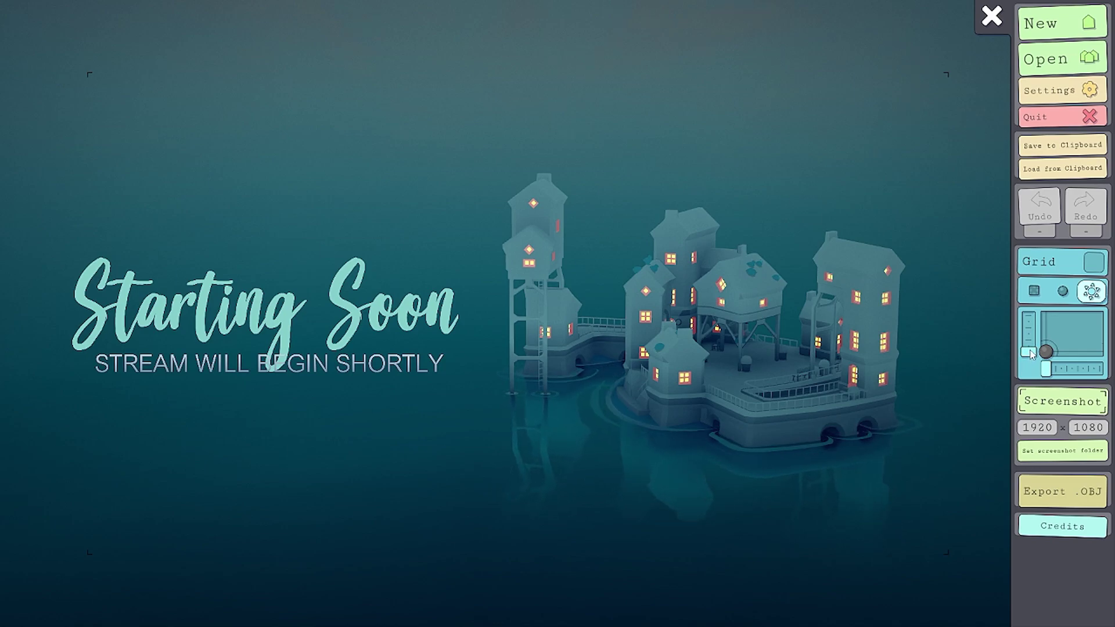
{"action": "mouse_move", "coordinate": [1031, 356]}
{"action": "left_mouse_down"}
{"action": "mouse_move", "coordinate": [1030, 318]}
{"action": "mouse_move", "coordinate": [1030, 359]}
{"action": "left_mouse_up"}
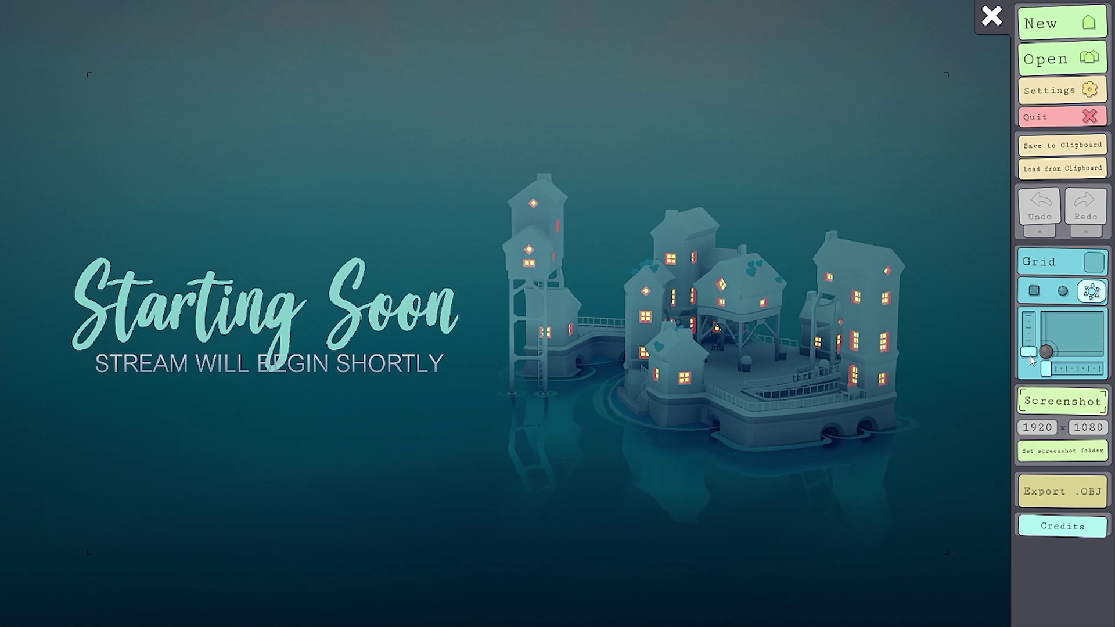
{"action": "left_click", "coordinate": [1063, 291]}
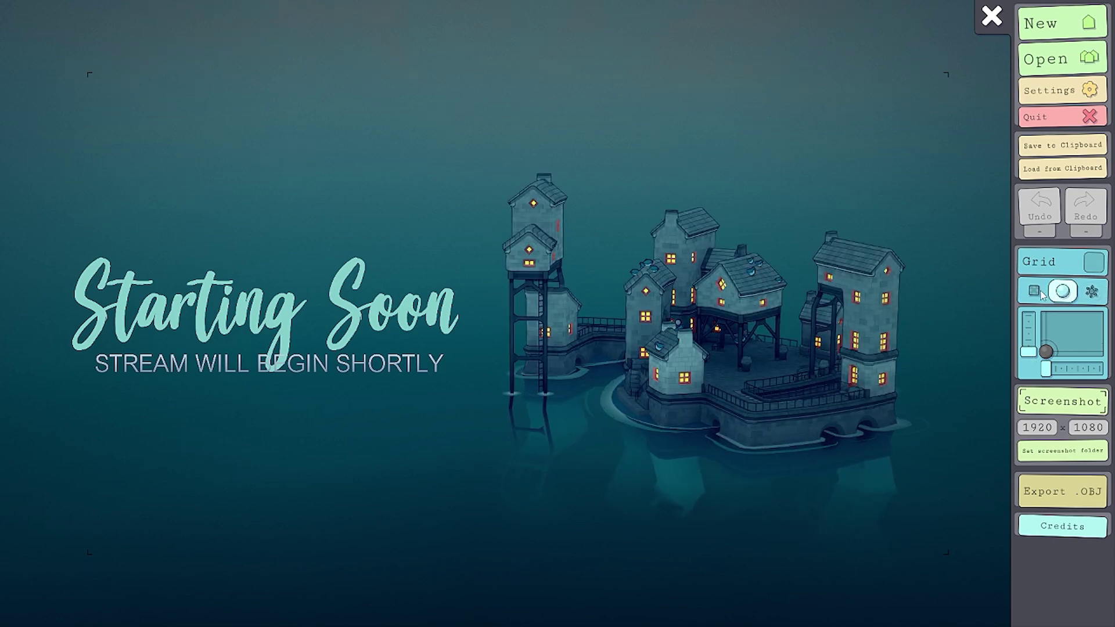
{"action": "left_click", "coordinate": [1041, 293]}
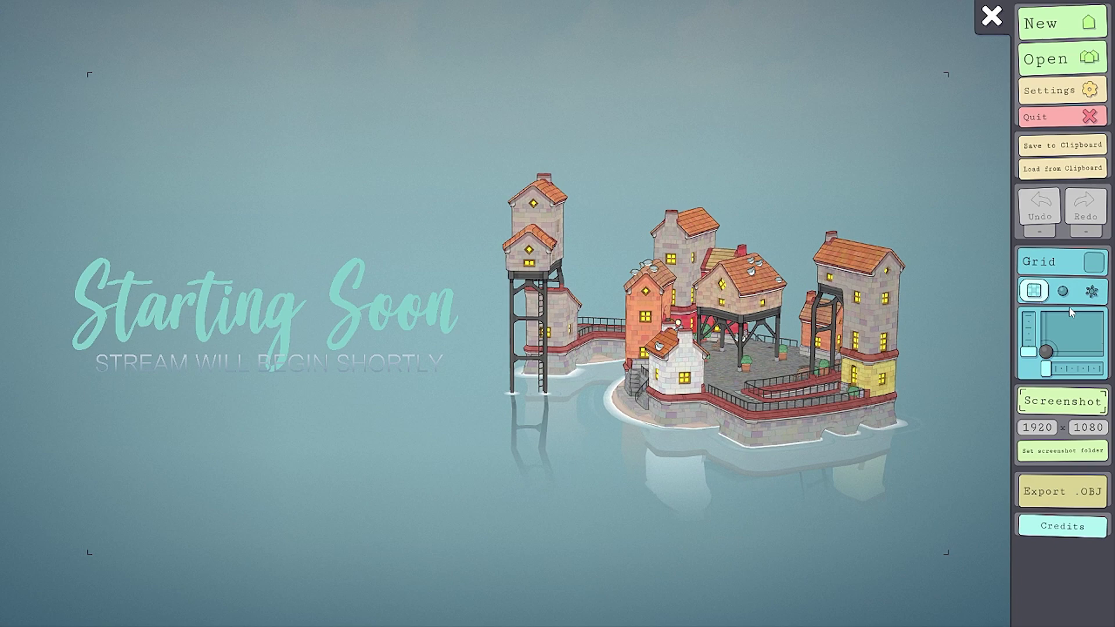
{"action": "left_click", "coordinate": [1063, 291]}
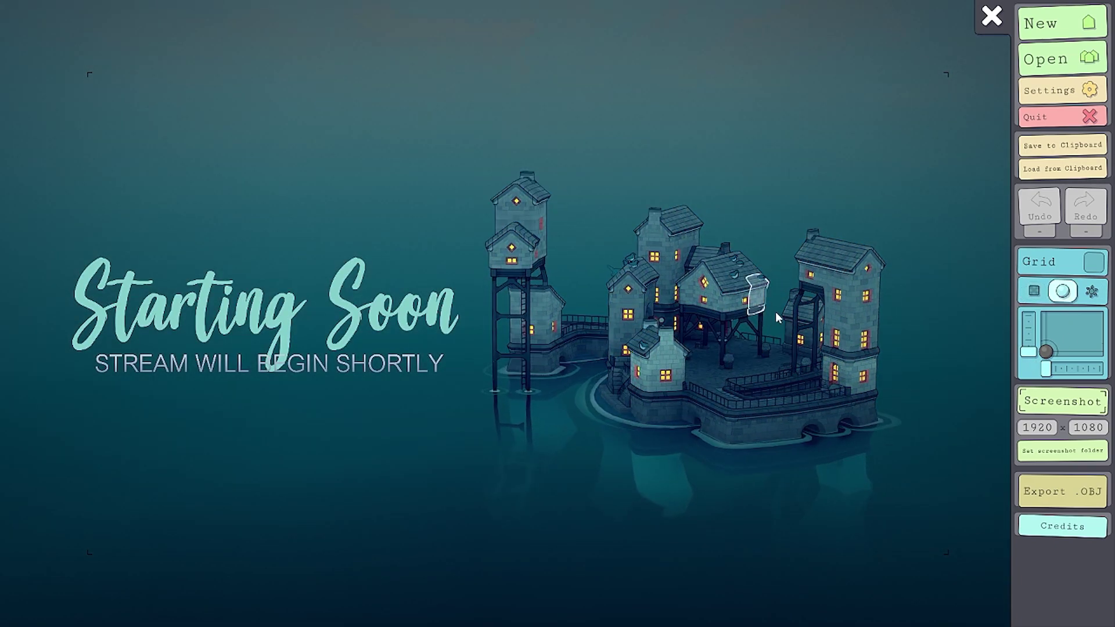
Take a town screenshot and open the newest PNG from the Townscaper pictures folder
{"action": "left_click", "coordinate": [1052, 411]}
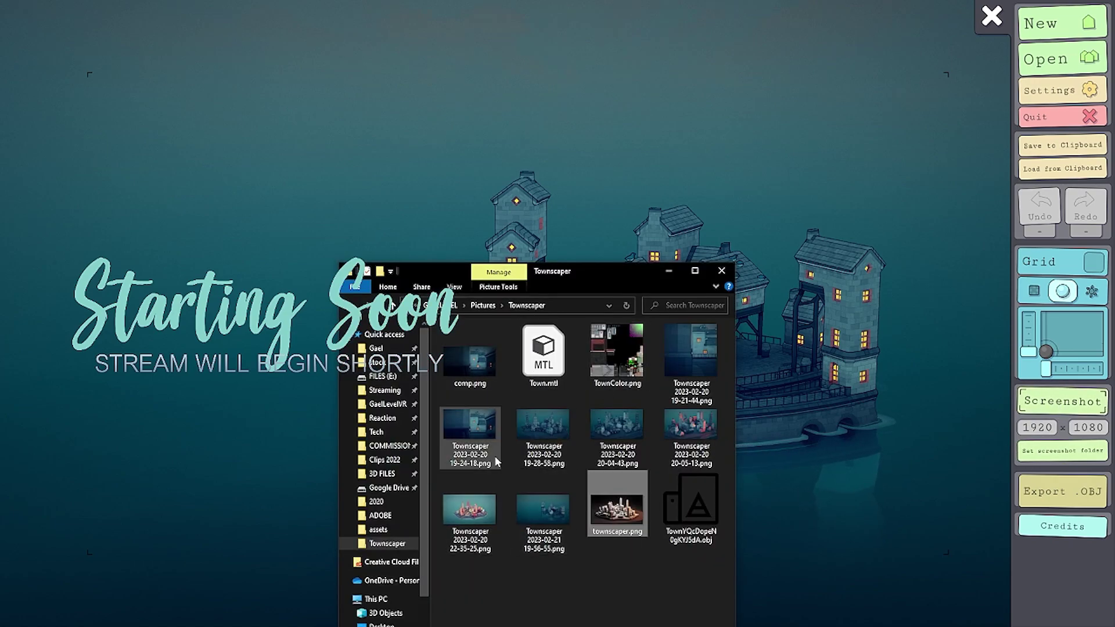
{"action": "double_click", "coordinate": [535, 499]}
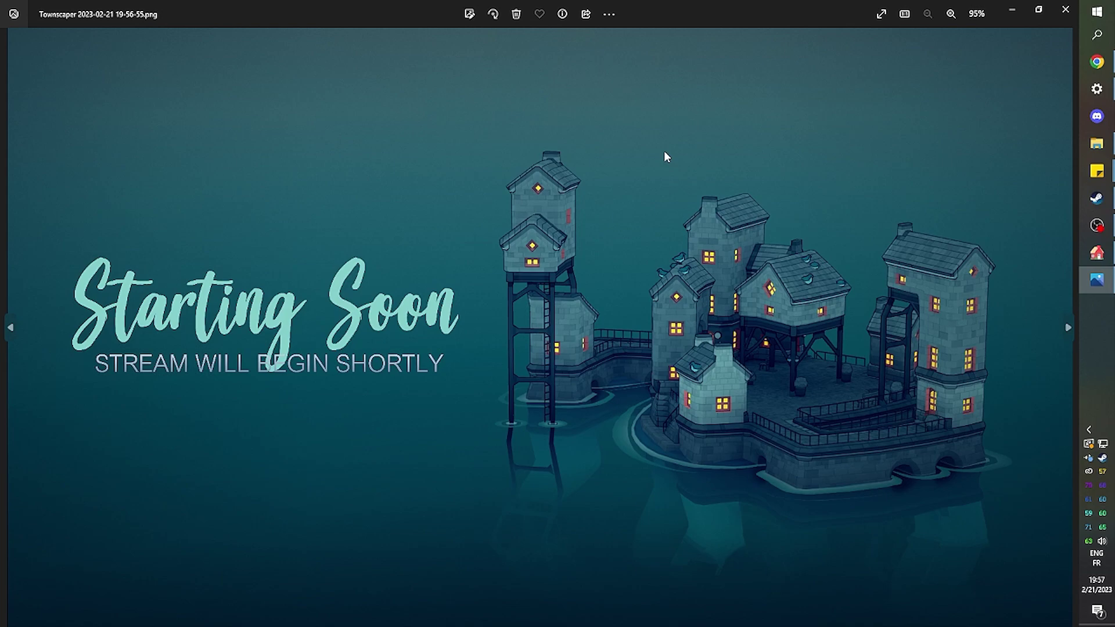
{"action": "key", "text": "alt+Tab"}
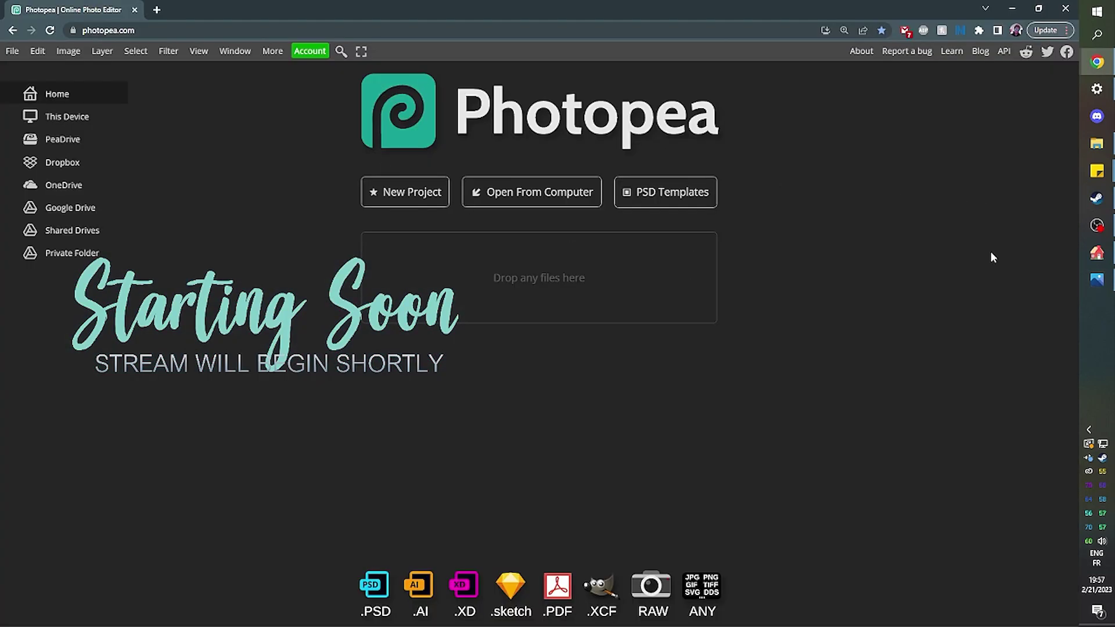
{"action": "left_click", "coordinate": [1096, 144]}
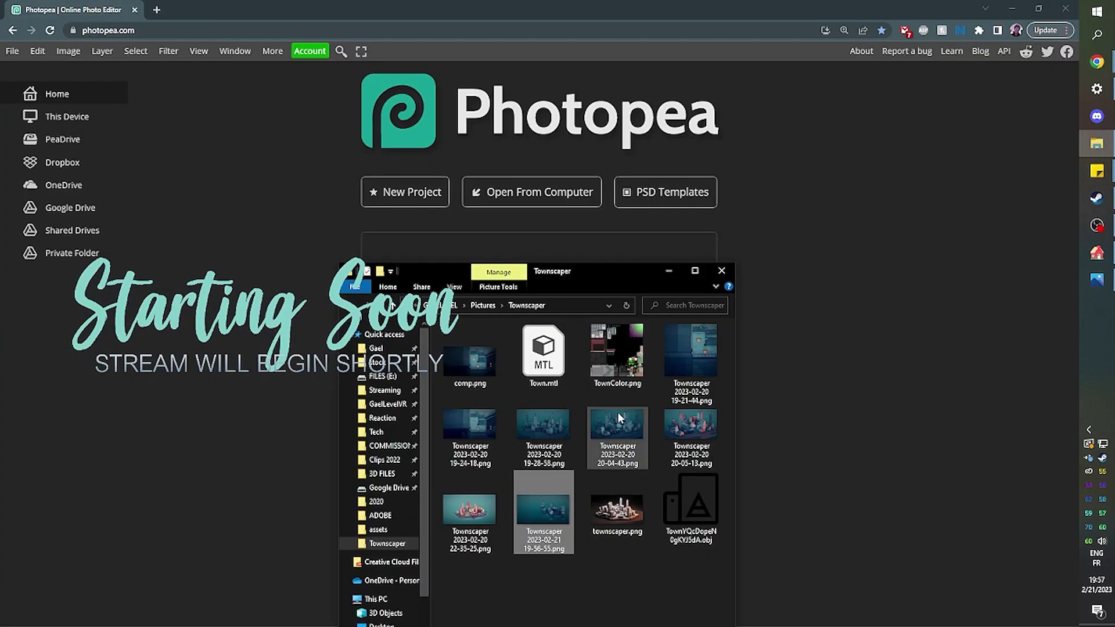
Open the screenshot in Photopea and add the STARTING SOON title and 'Stream will begin shortly' subtitle
{"action": "left_click_drag", "start_coordinate": [543, 516], "coordinate": [446, 181]}
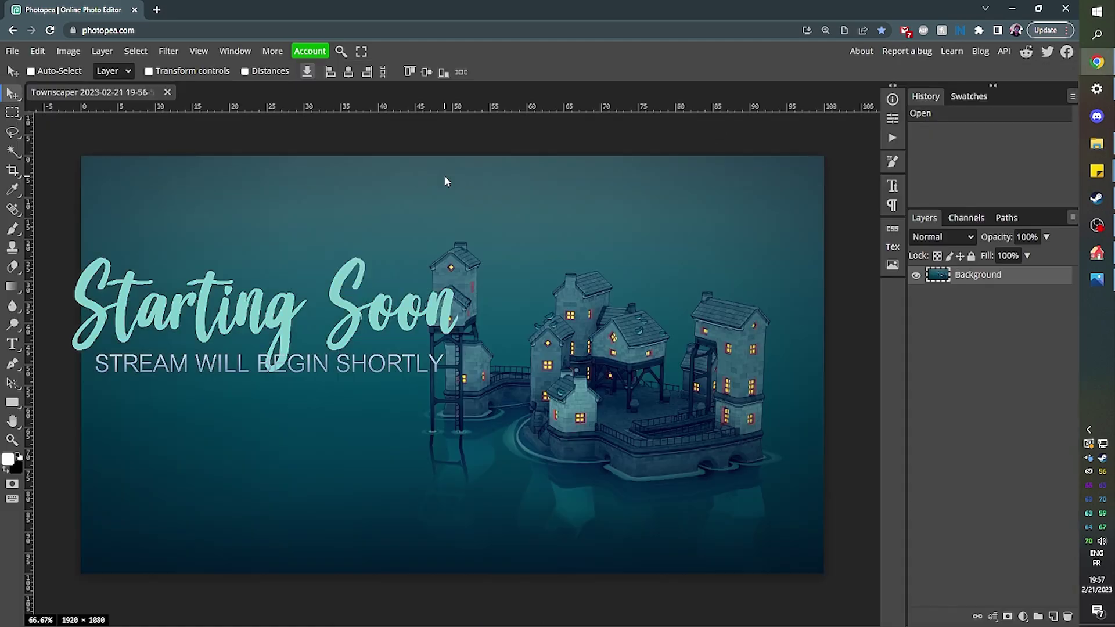
{"action": "left_click", "coordinate": [12, 344]}
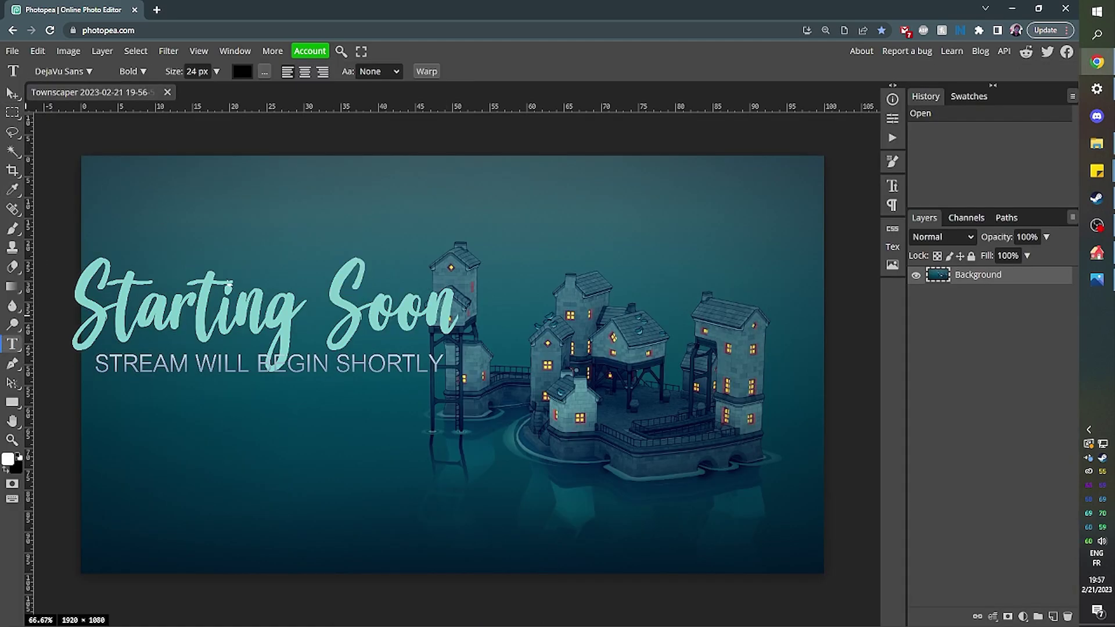
{"action": "type", "text": "STARTING SOON"}
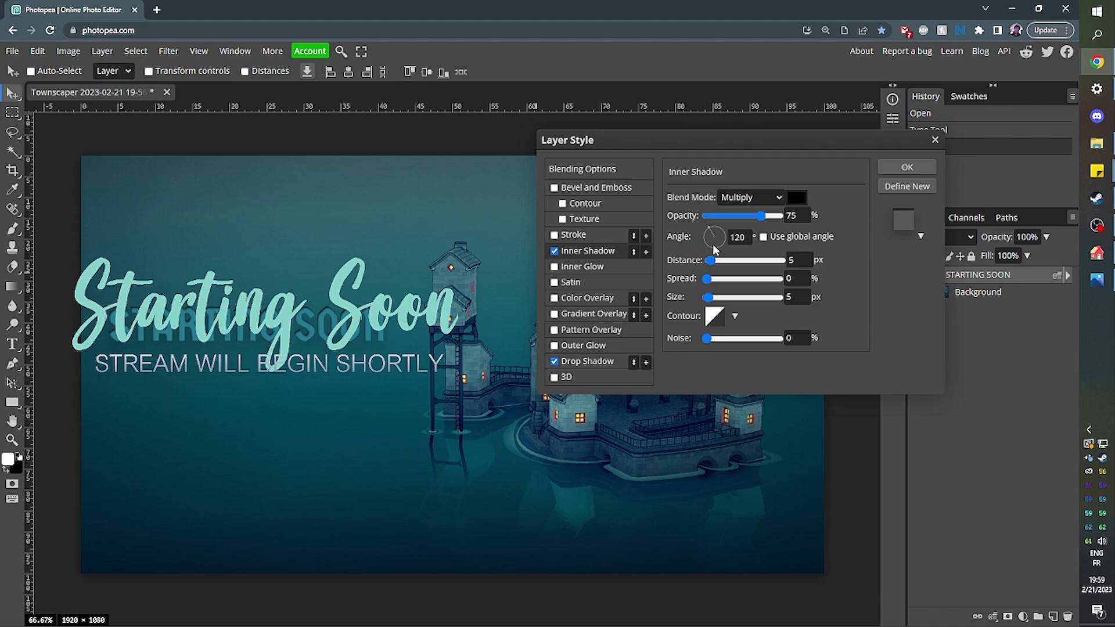
{"action": "left_click", "coordinate": [909, 165]}
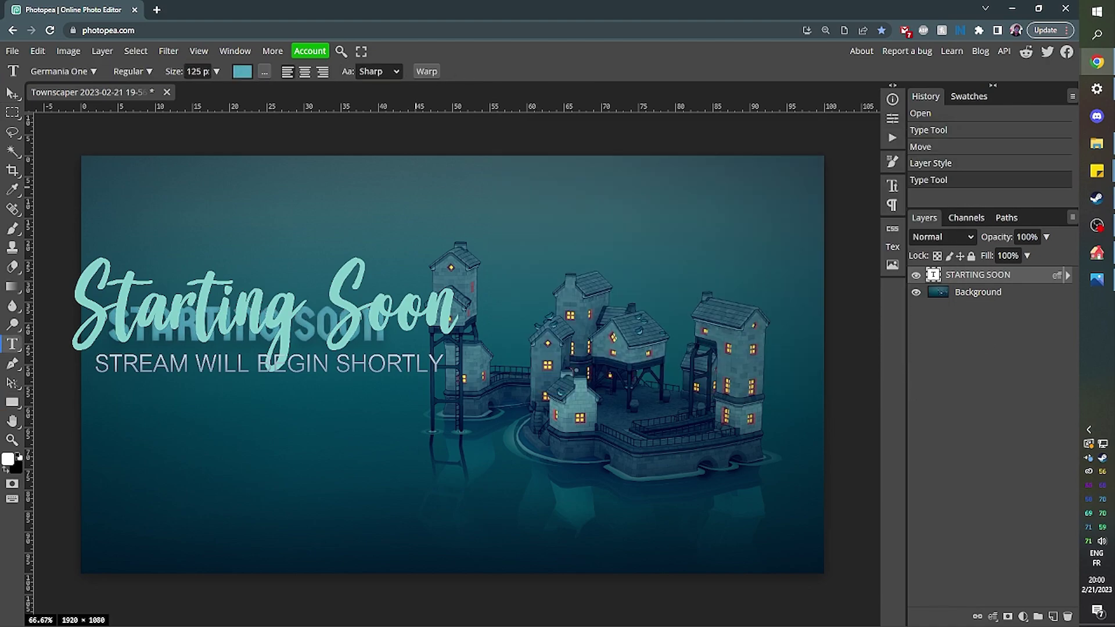
{"action": "left_click", "coordinate": [1097, 226]}
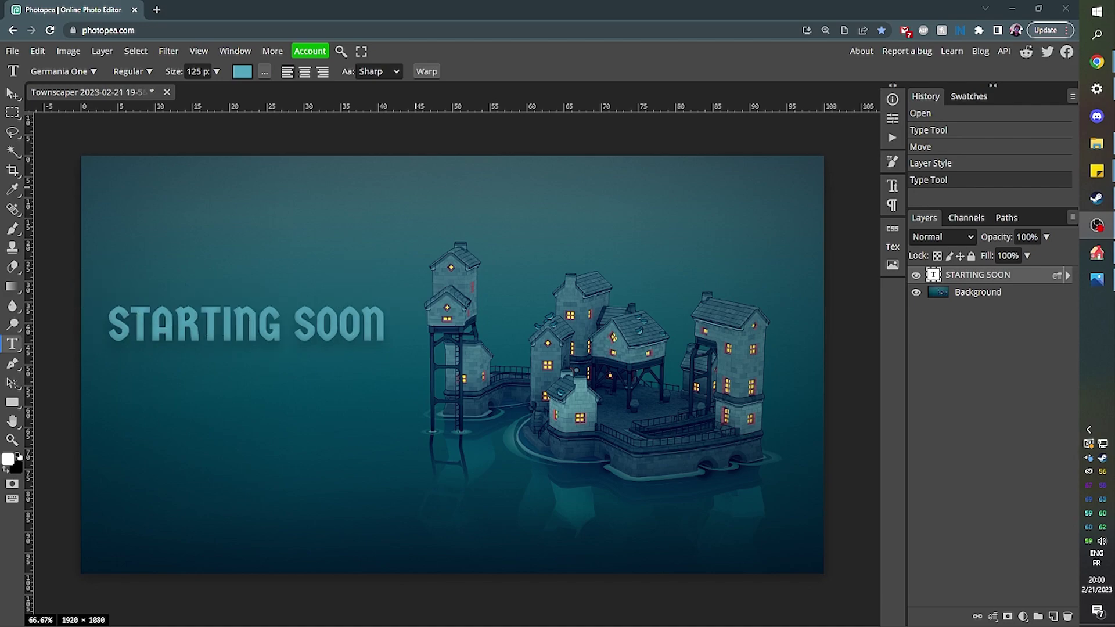
{"action": "left_click", "coordinate": [181, 447]}
{"action": "type", "text": "Stream will begin shortly"}
{"action": "left_click", "coordinate": [242, 72]}
Draw a 50 px rounded bar below STARTING SOON and lower its layer opacity to 23%
{"action": "left_click", "coordinate": [12, 402]}
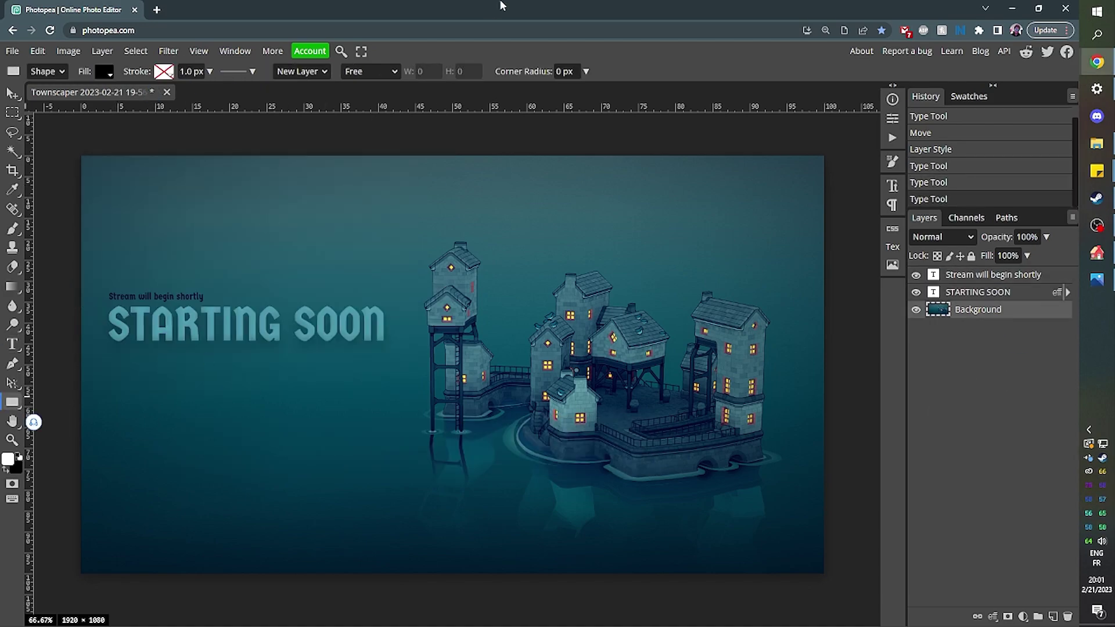
{"action": "left_click", "coordinate": [556, 71]}
{"action": "type", "text": "50"}
{"action": "left_click_drag", "start_coordinate": [111, 349], "coordinate": [381, 360]}
{"action": "left_click_drag", "start_coordinate": [1046, 237], "coordinate": [998, 259]}
Add Twitter and other social custom-shape icons with outer glow, then scale the social bar group to fit
{"action": "right_click", "coordinate": [12, 402]}
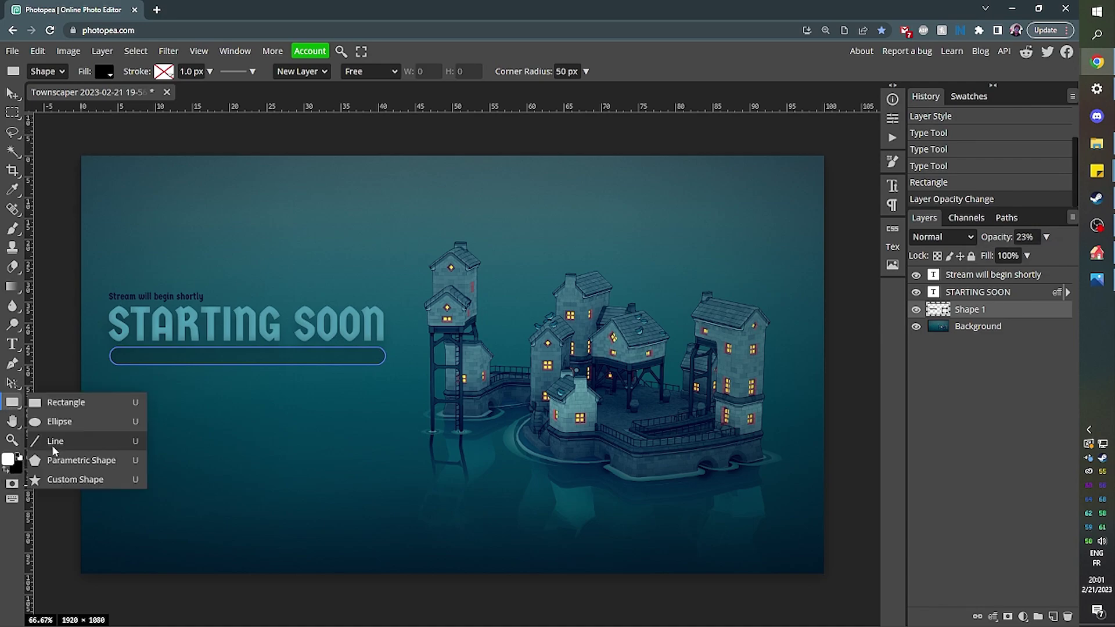
{"action": "left_click", "coordinate": [58, 482]}
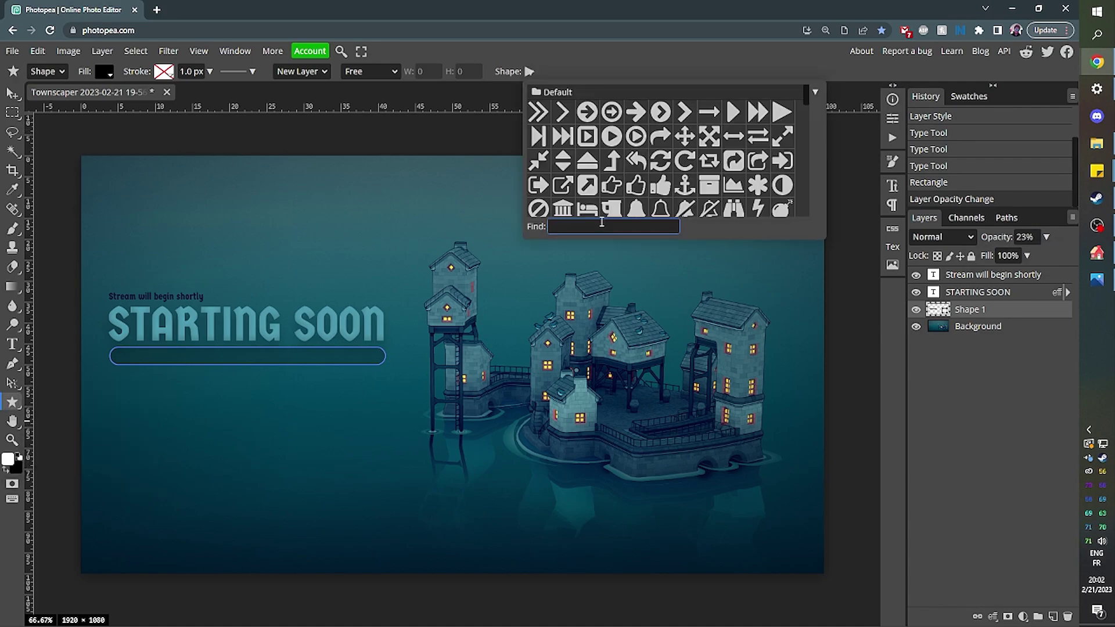
{"action": "type", "text": "twitter"}
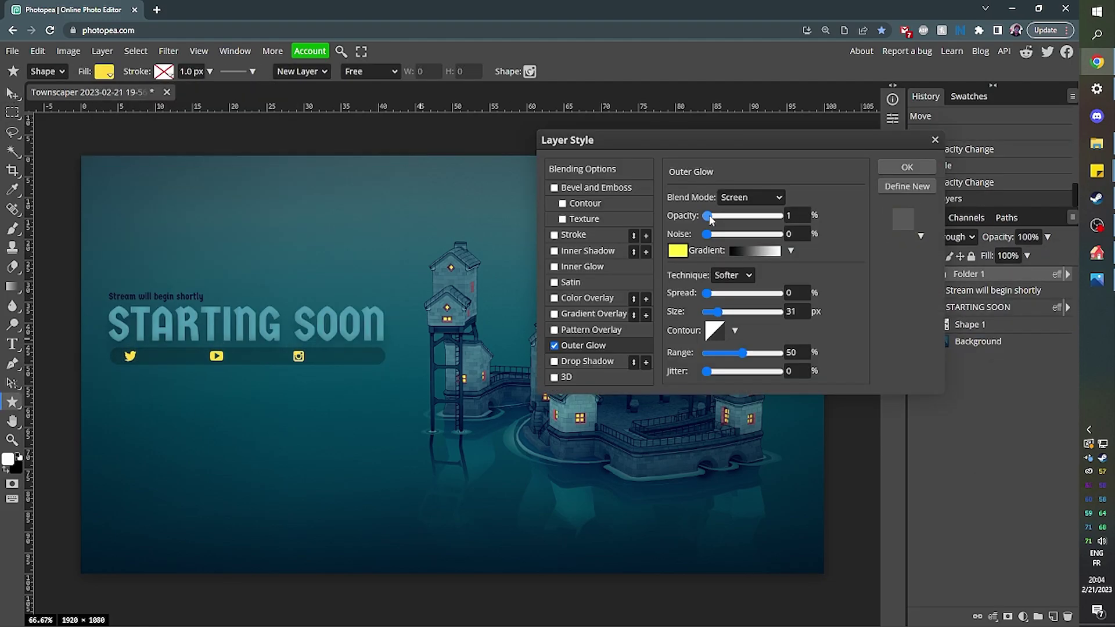
{"action": "left_click", "coordinate": [908, 168]}
{"action": "key", "text": "ctrl+t"}
{"action": "key", "text": "Return"}
{"action": "left_click", "coordinate": [962, 409]}
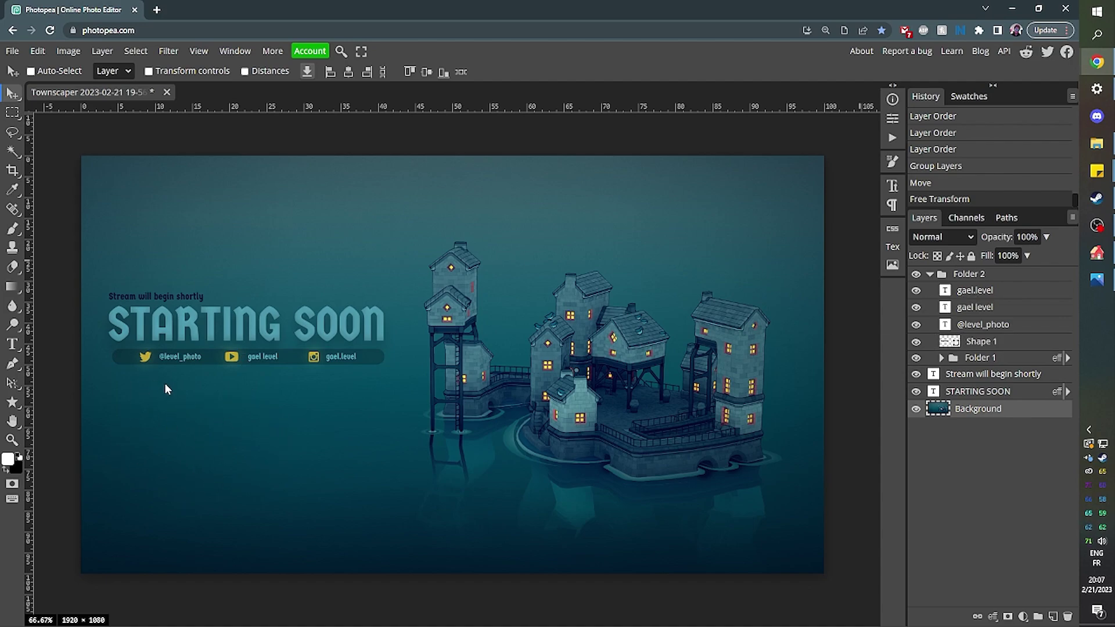
Move the social bar group and STARTING SOON title higher up the canvas
{"action": "left_click", "coordinate": [982, 276], "text": "ctrl"}
{"action": "left_click", "coordinate": [981, 410], "text": "ctrl"}
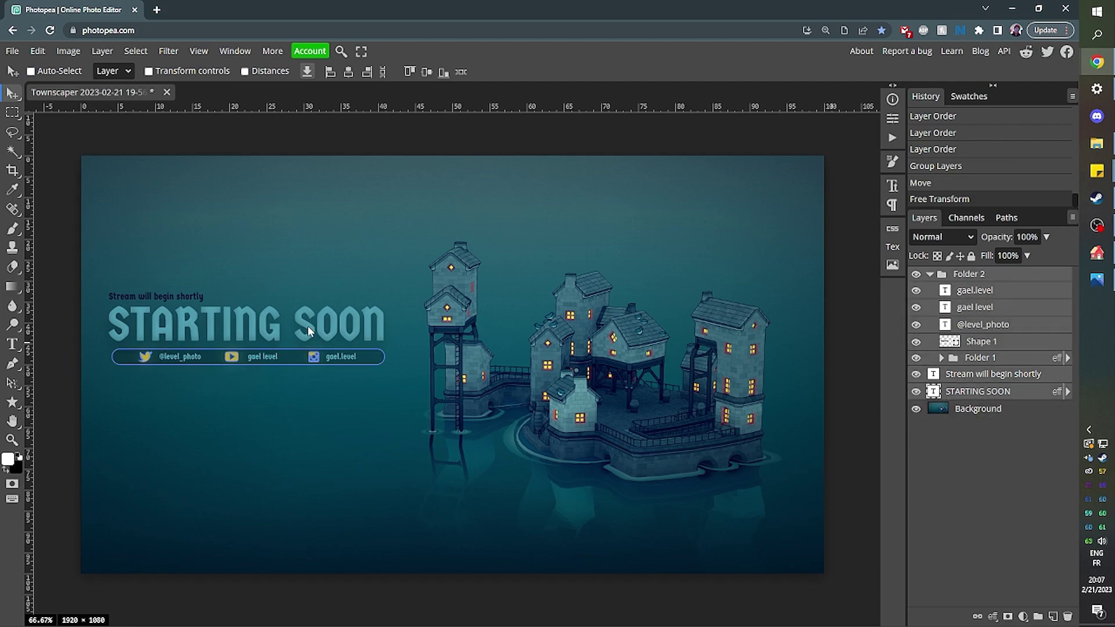
{"action": "left_click_drag", "start_coordinate": [308, 325], "coordinate": [303, 254]}
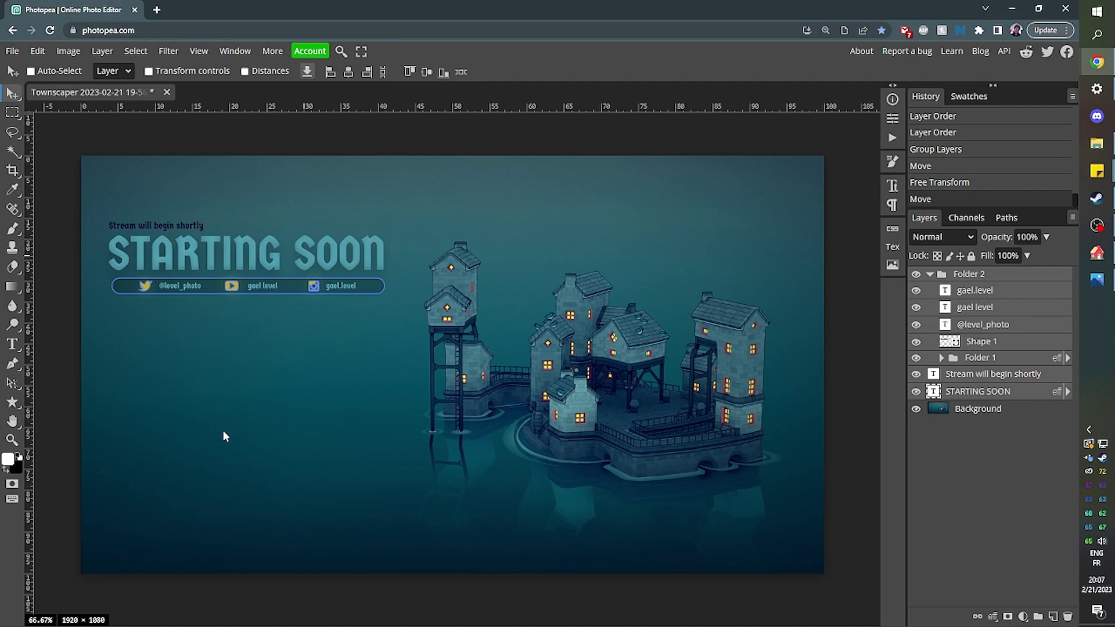
Draw a large rounded frame below the social bar with no fill and a solid teal outline
{"action": "key", "text": "u"}
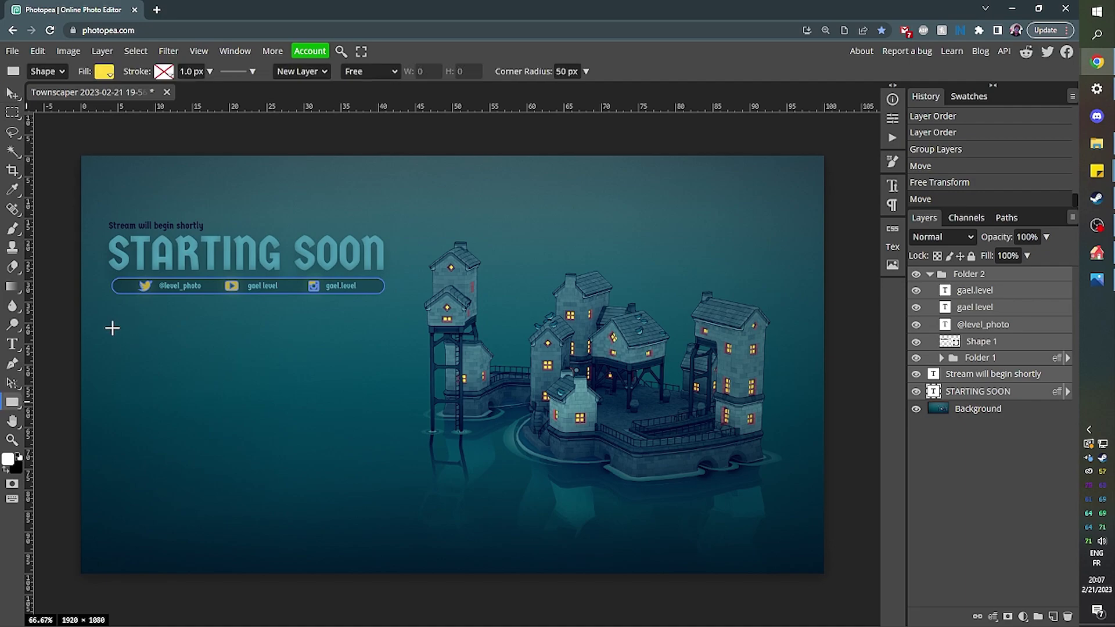
{"action": "left_click_drag", "start_coordinate": [113, 322], "coordinate": [391, 491]}
{"action": "left_click", "coordinate": [104, 71]}
{"action": "left_click", "coordinate": [144, 96]}
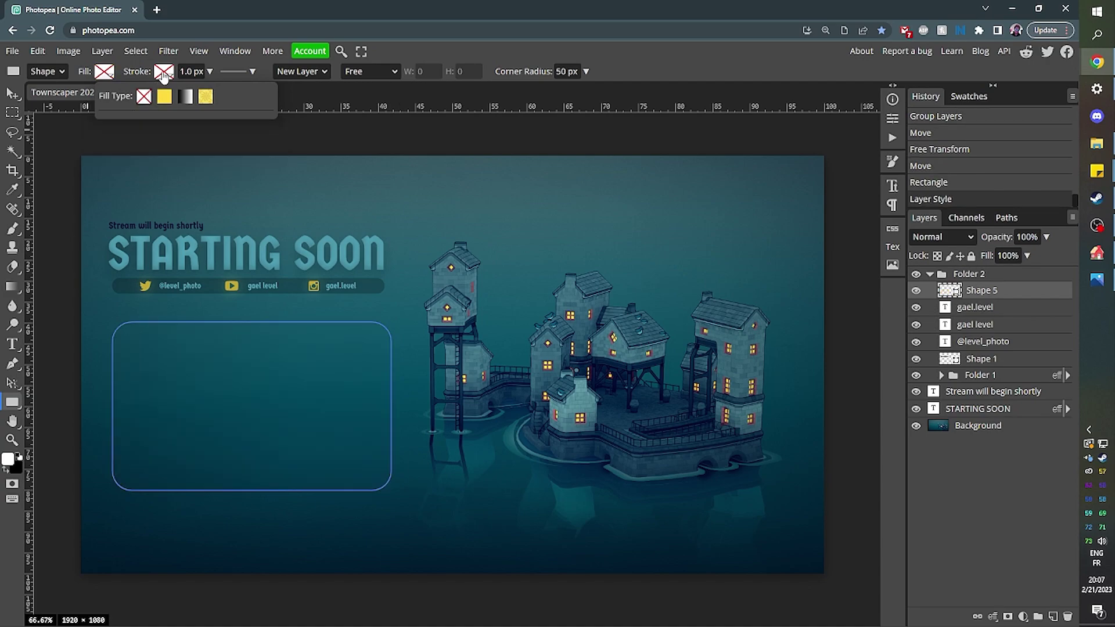
{"action": "left_click", "coordinate": [164, 72]}
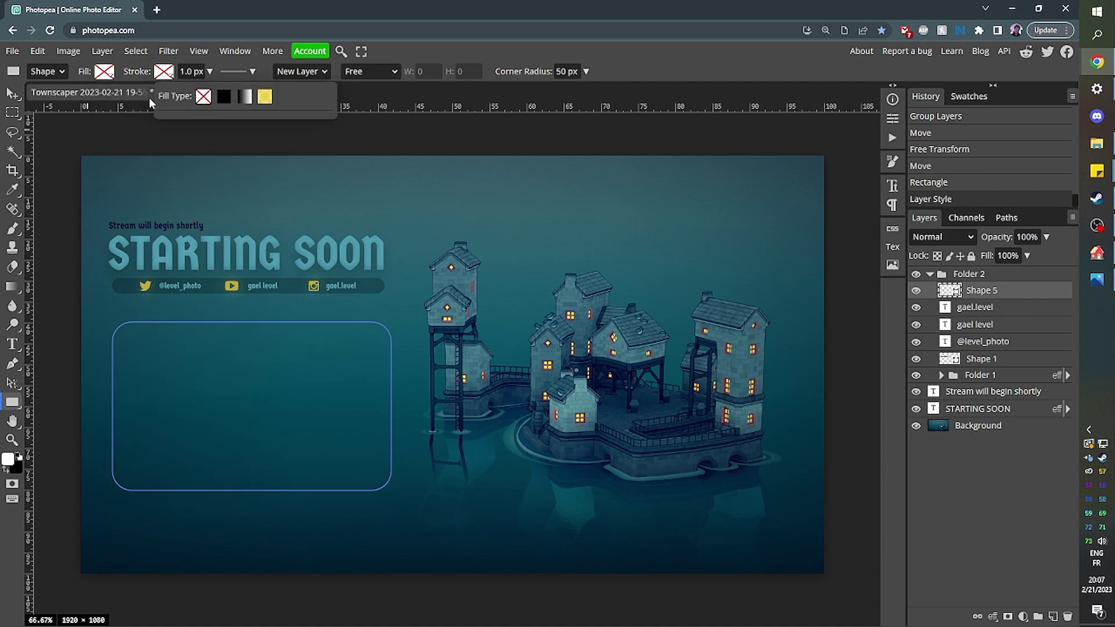
{"action": "left_click", "coordinate": [223, 96]}
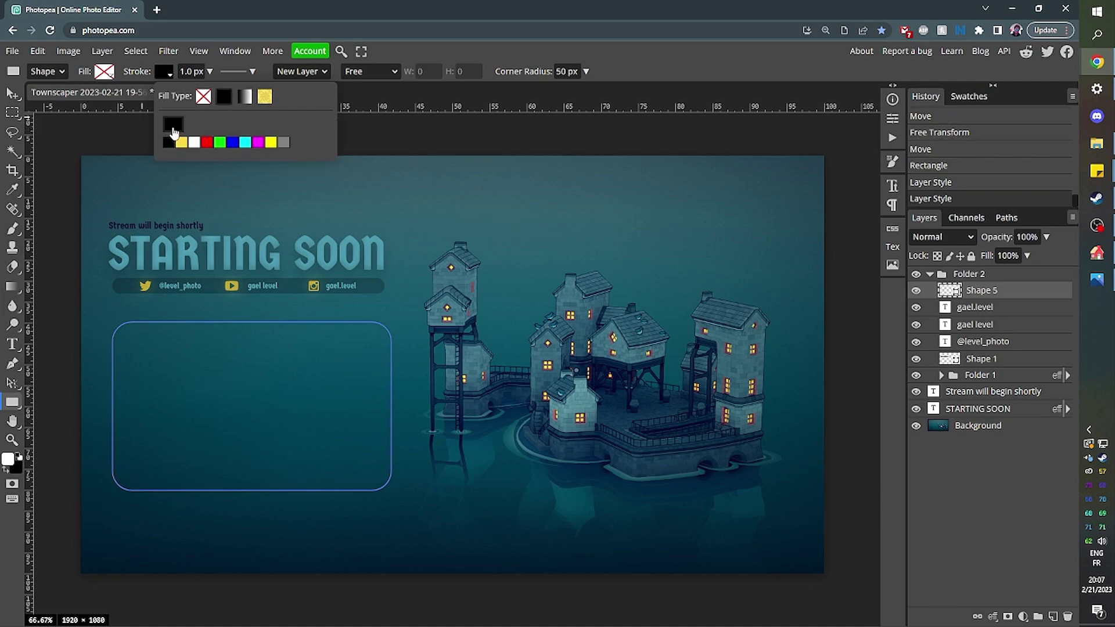
{"action": "left_click", "coordinate": [173, 125]}
{"action": "left_click", "coordinate": [360, 177]}
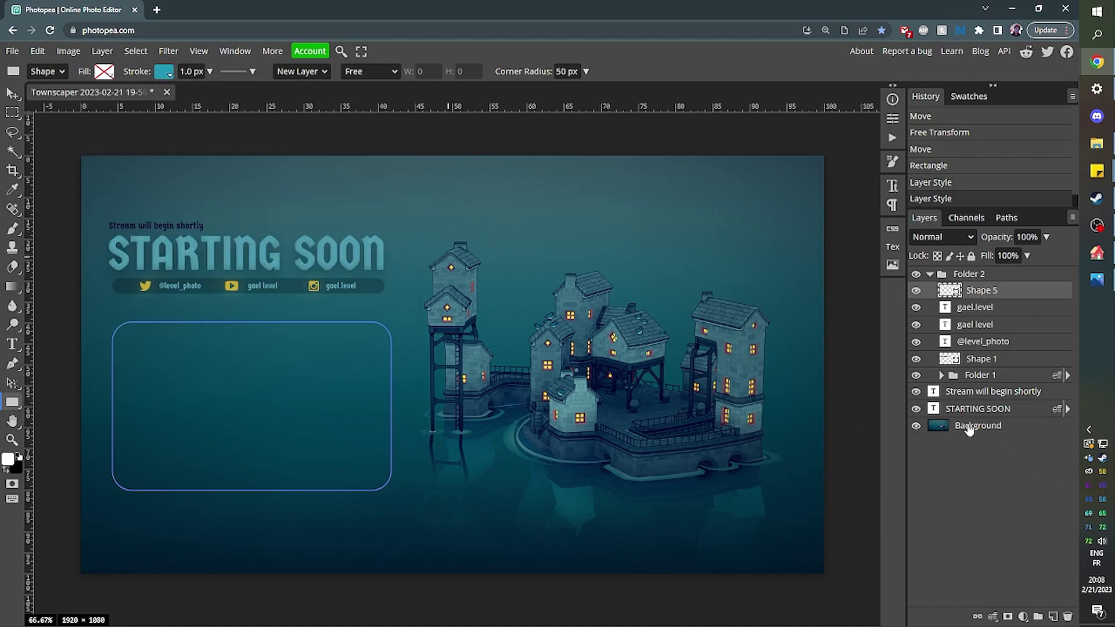
{"action": "left_click", "coordinate": [980, 428]}
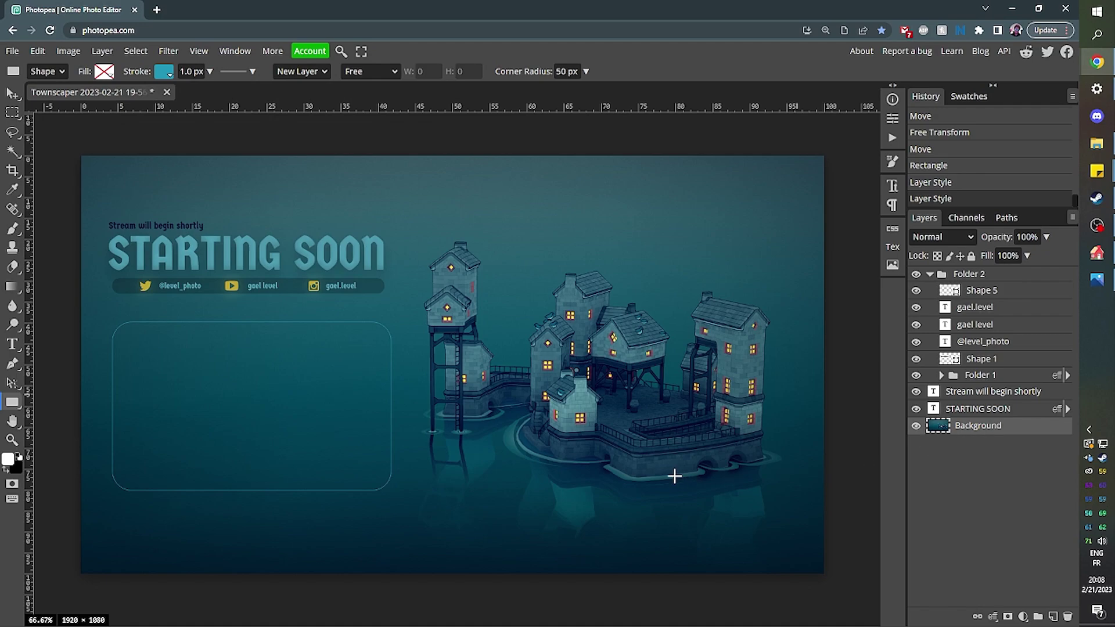
Nudge the frame into alignment, then shift the whole title, bar and frame layout slightly right
{"action": "left_click", "coordinate": [985, 293]}
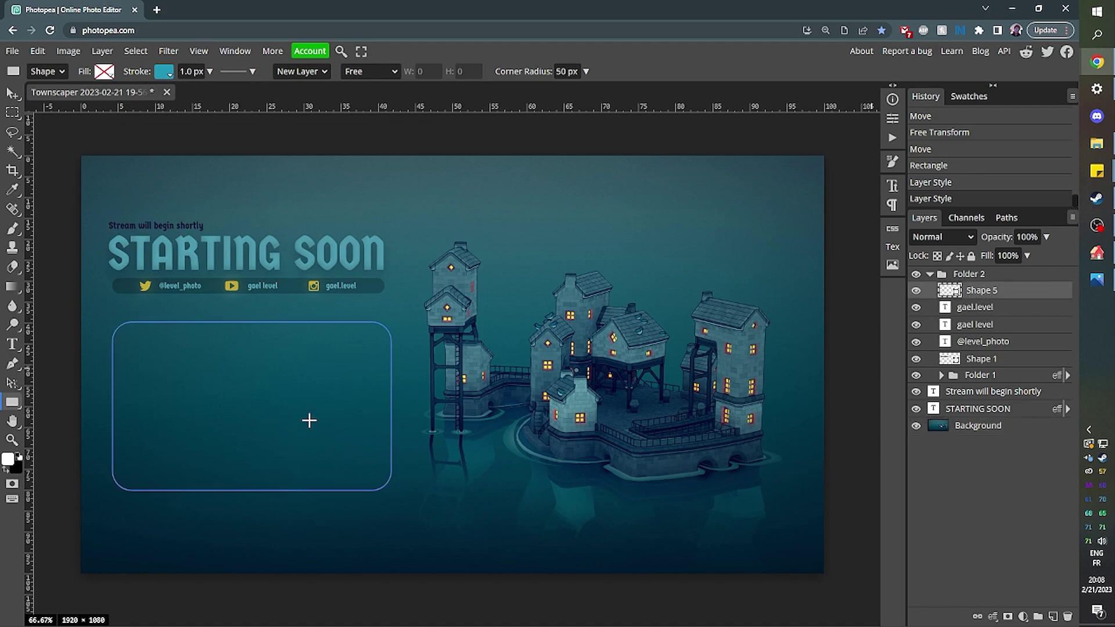
{"action": "key", "text": "v"}
{"action": "left_click_drag", "start_coordinate": [314, 431], "coordinate": [306, 421]}
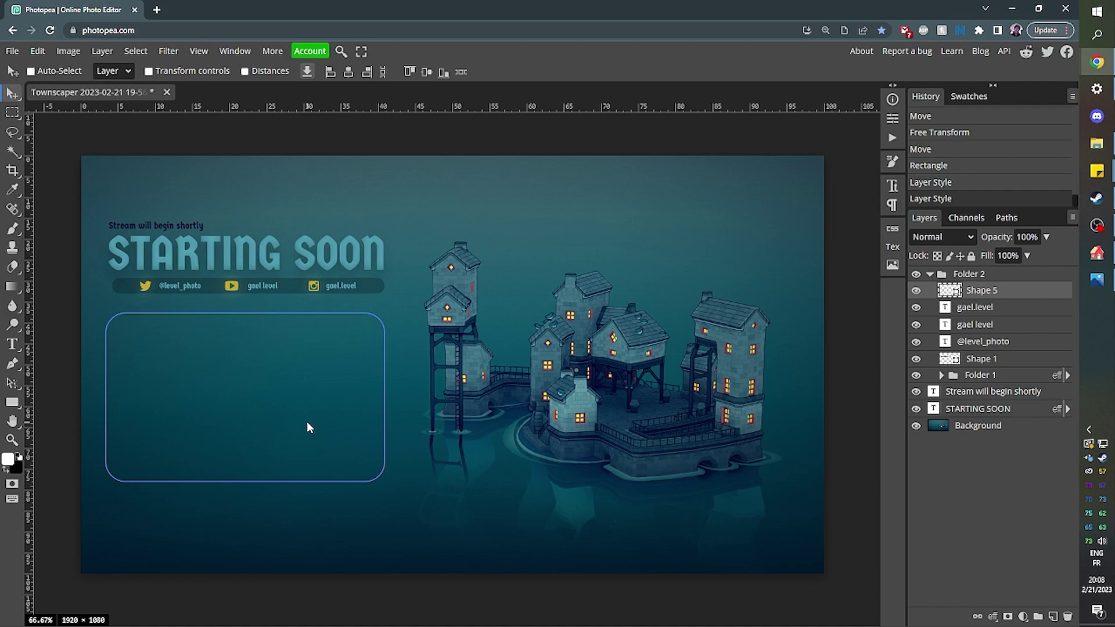
{"action": "left_click", "coordinate": [969, 274]}
{"action": "left_click", "coordinate": [978, 410], "text": "shift"}
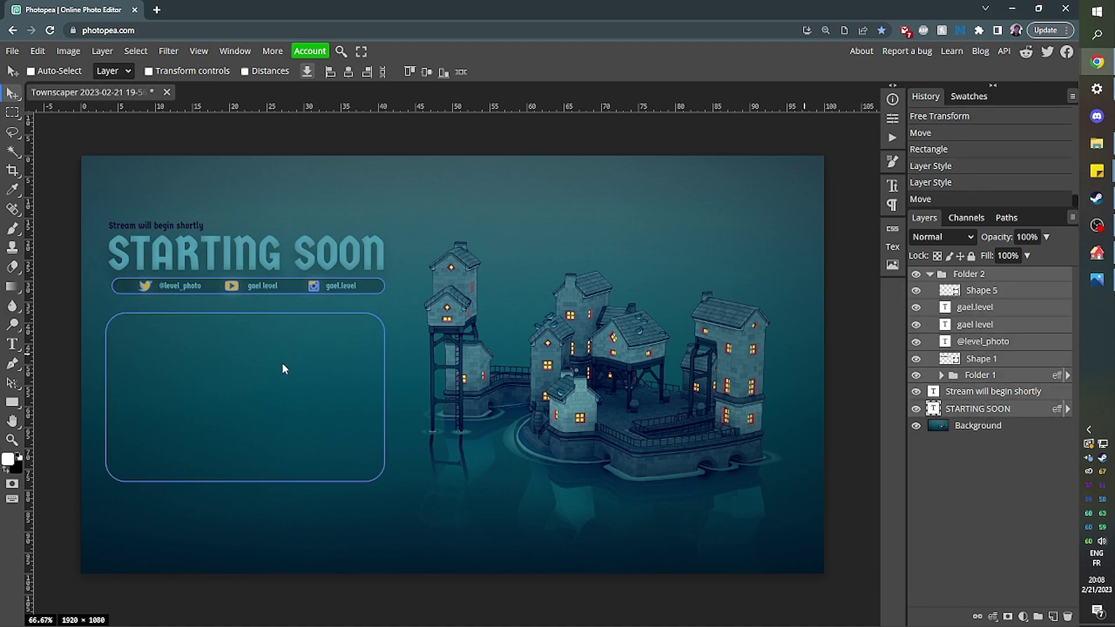
{"action": "left_click_drag", "start_coordinate": [242, 376], "coordinate": [245, 376]}
{"action": "left_click", "coordinate": [978, 426]}
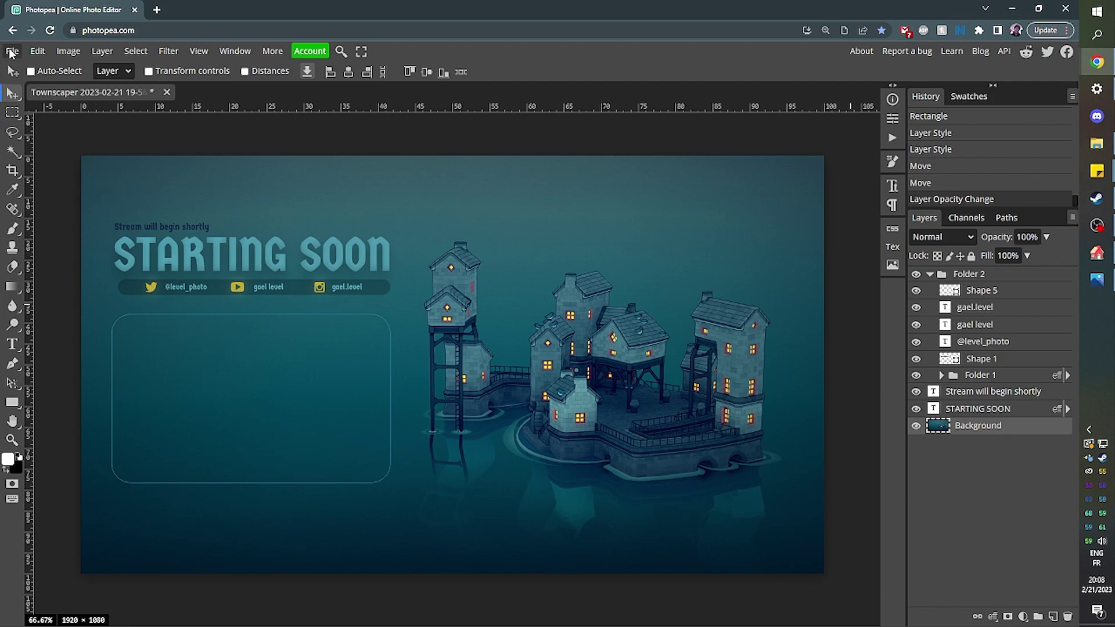
Export the design as a PNG named 'azegaegaeg'
{"action": "left_click", "coordinate": [10, 51]}
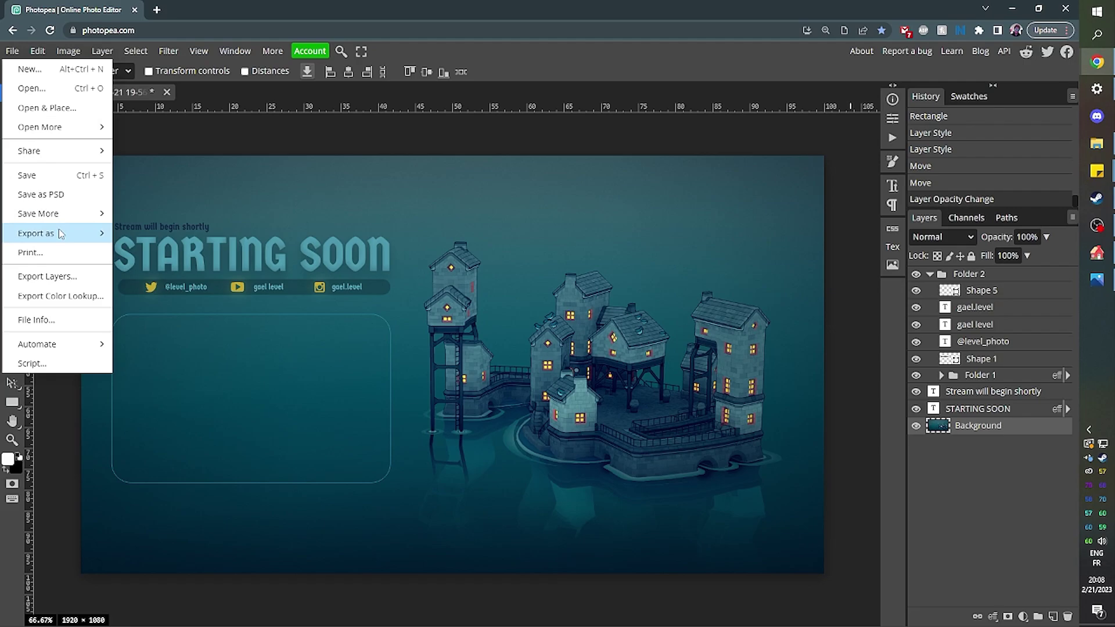
{"action": "mouse_move", "coordinate": [68, 233]}
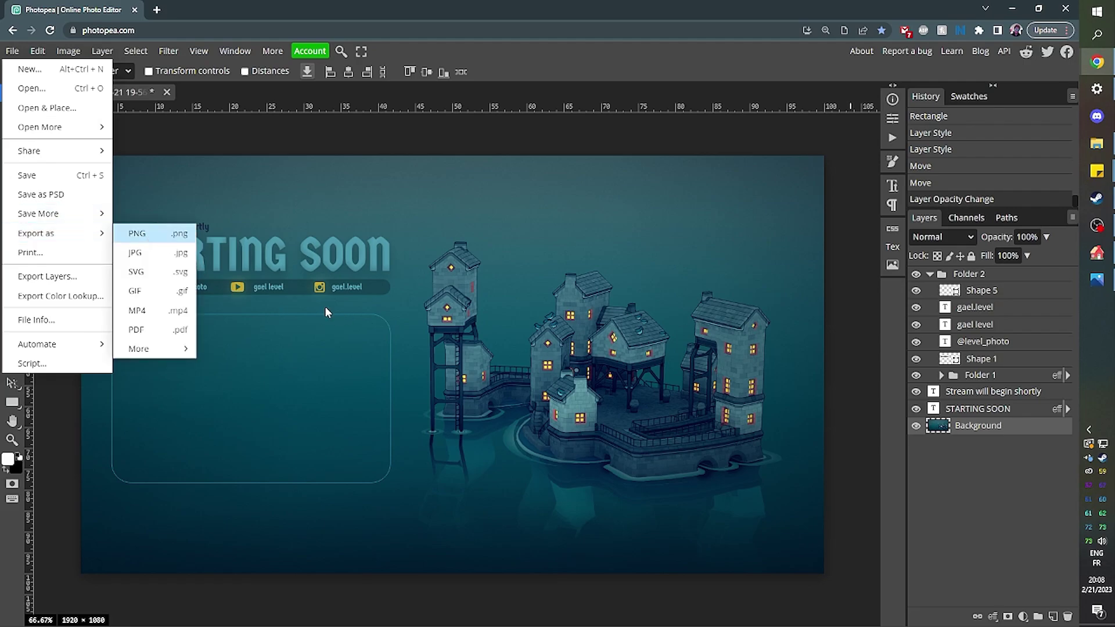
{"action": "left_click", "coordinate": [137, 233]}
{"action": "left_click", "coordinate": [488, 300]}
{"action": "type", "text": "azegaegaeg"}
{"action": "key", "text": "Return"}
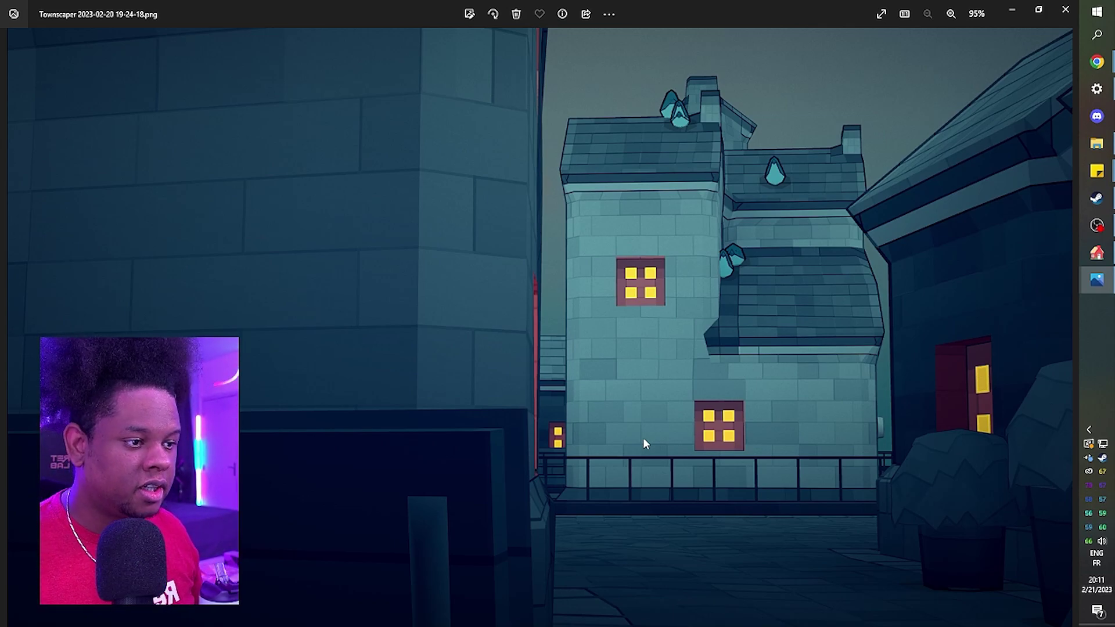
{"action": "key", "text": "alt+Tab"}
{"action": "scroll", "coordinate": [594, 359], "scroll_direction": "up", "scroll_amount": 10}
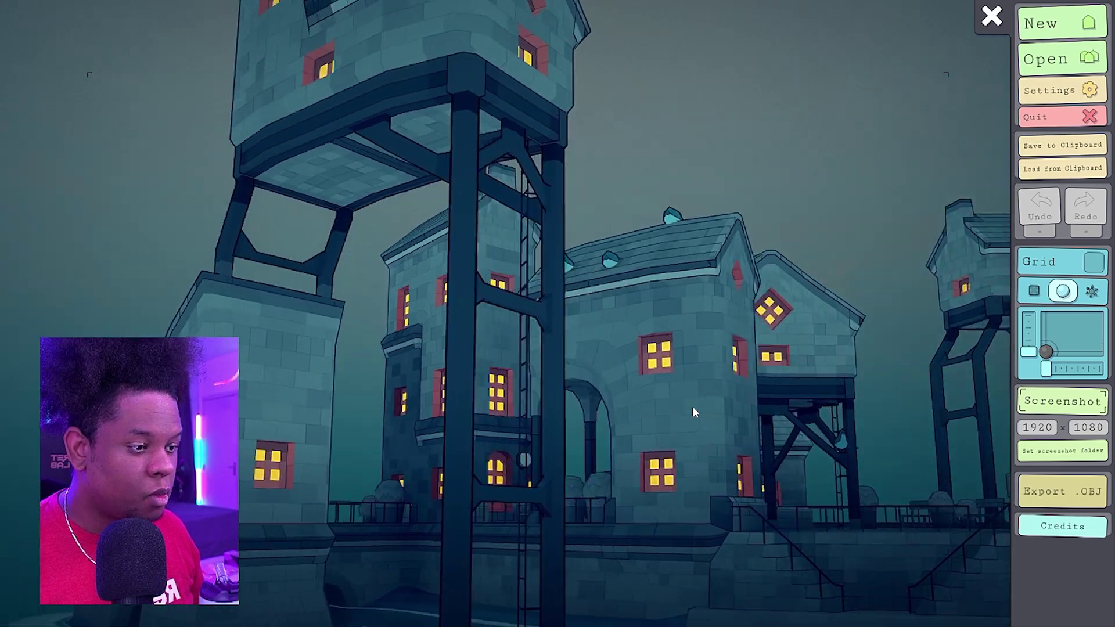
{"action": "left_click_drag", "start_coordinate": [693, 412], "coordinate": [776, 406]}
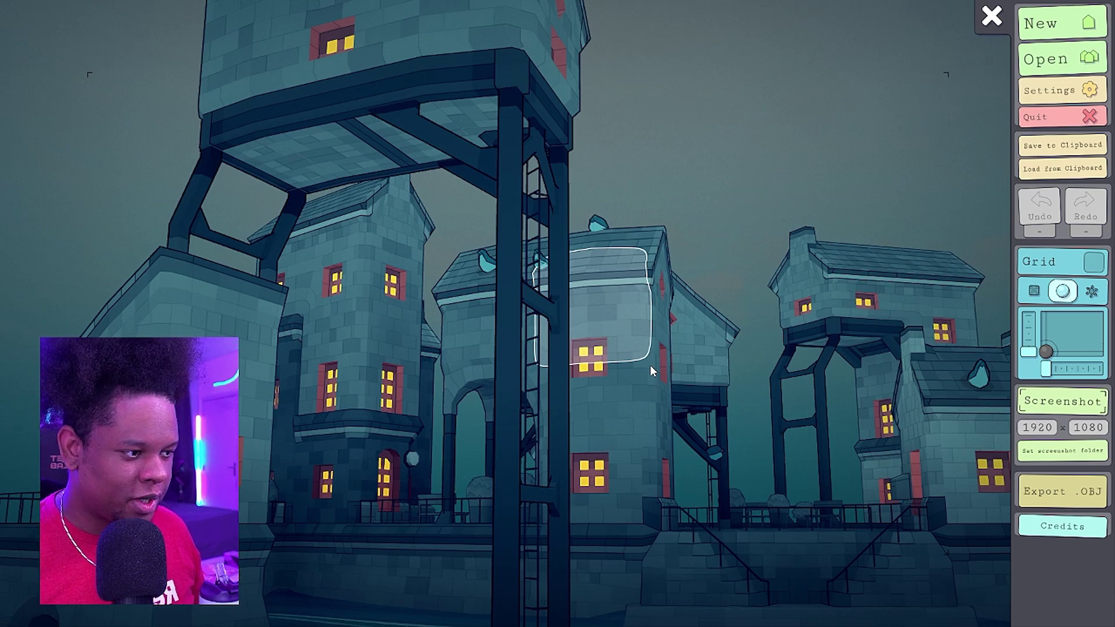
{"action": "scroll", "coordinate": [651, 367], "scroll_direction": "up", "scroll_amount": 2}
{"action": "key", "text": "alt+Tab"}
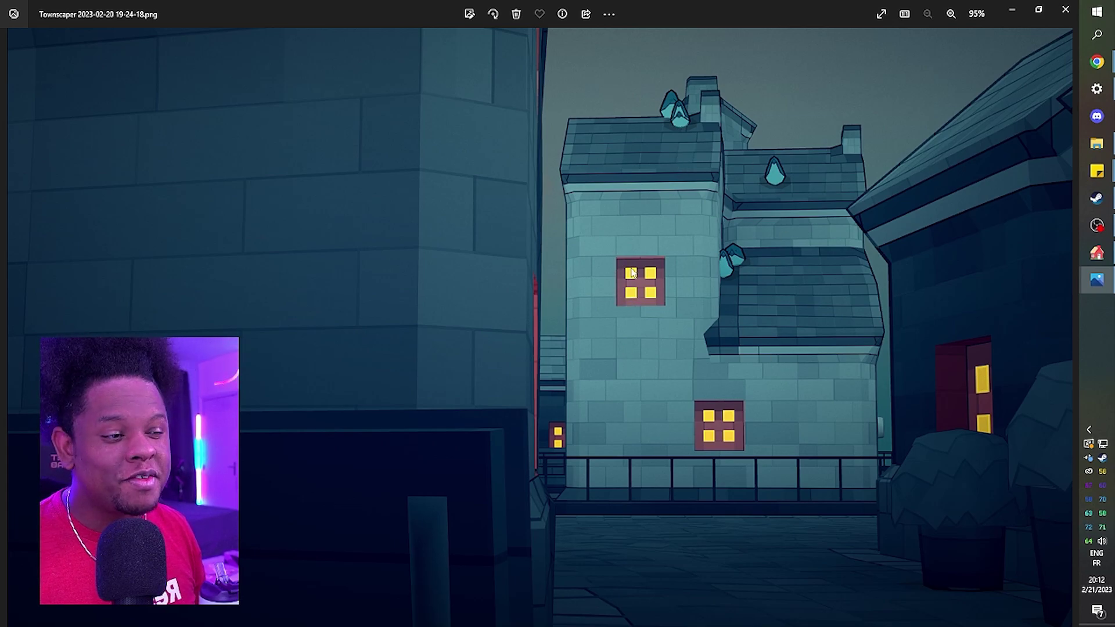
Open comp.png from the Townscaper pictures folder in a second Photos window to compare with the original
{"action": "key", "text": "alt+Tab"}
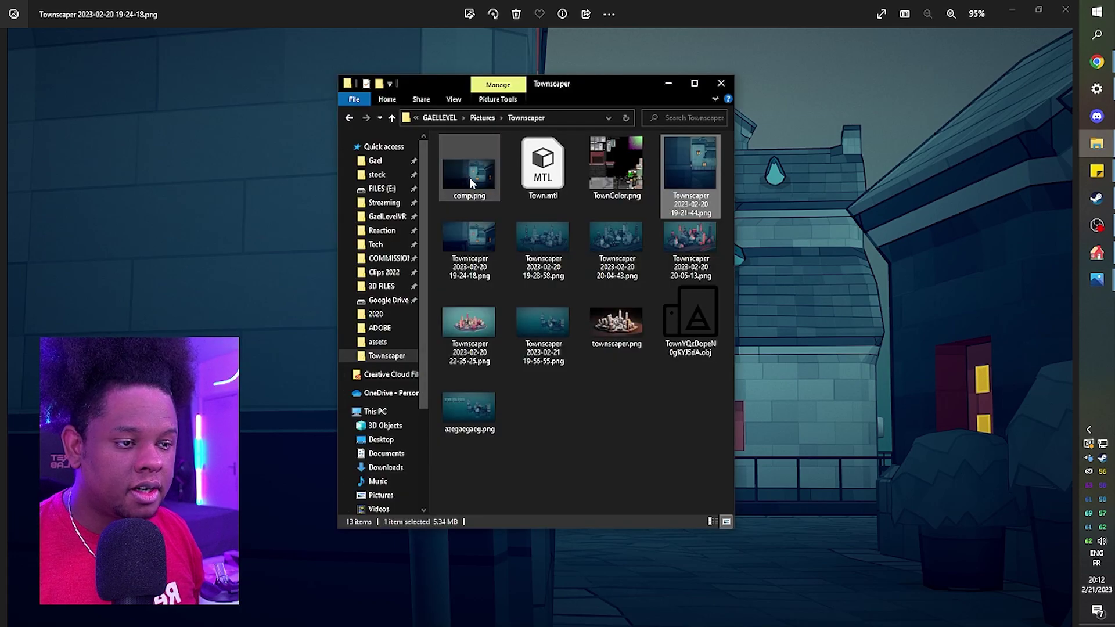
{"action": "left_click", "coordinate": [470, 177]}
{"action": "double_click", "coordinate": [470, 176]}
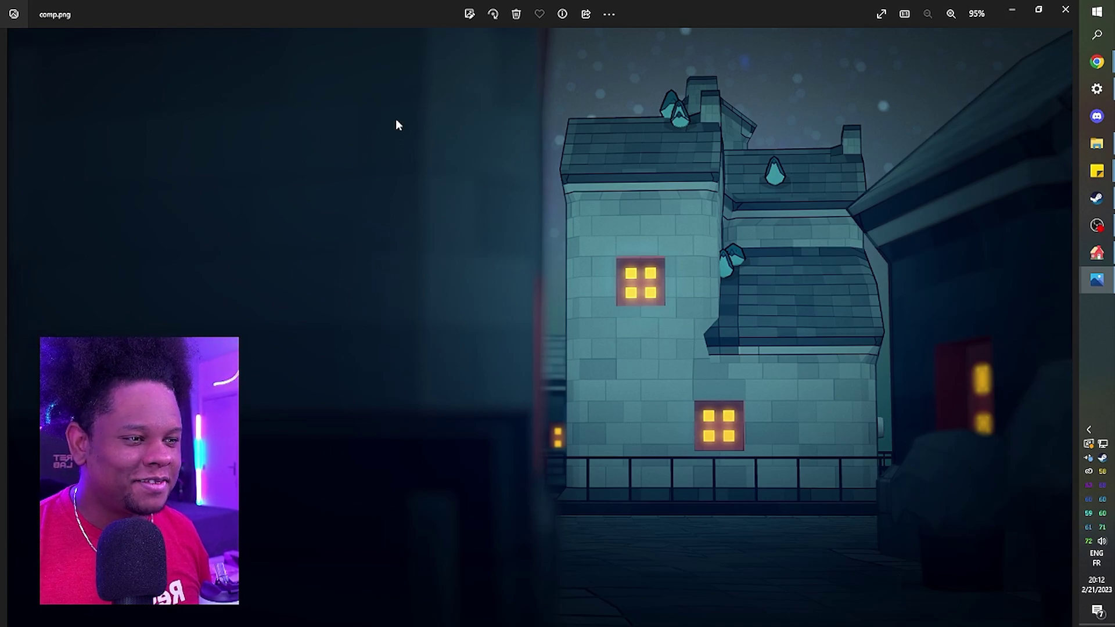
{"action": "mouse_move", "coordinate": [1097, 279]}
{"action": "mouse_move", "coordinate": [1027, 234]}
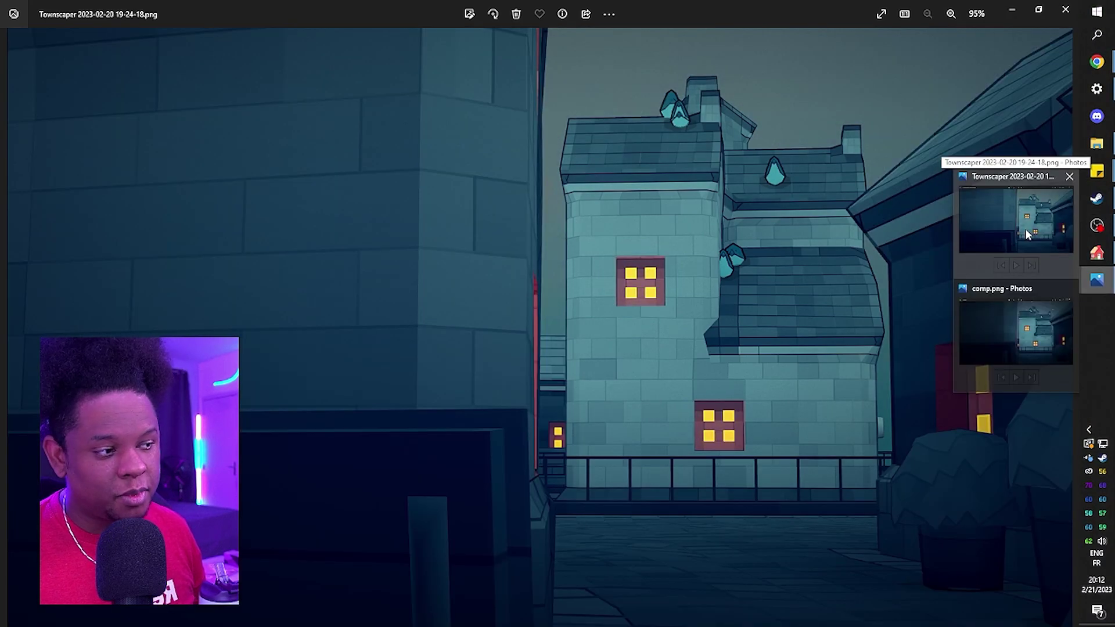
{"action": "mouse_move", "coordinate": [1042, 342]}
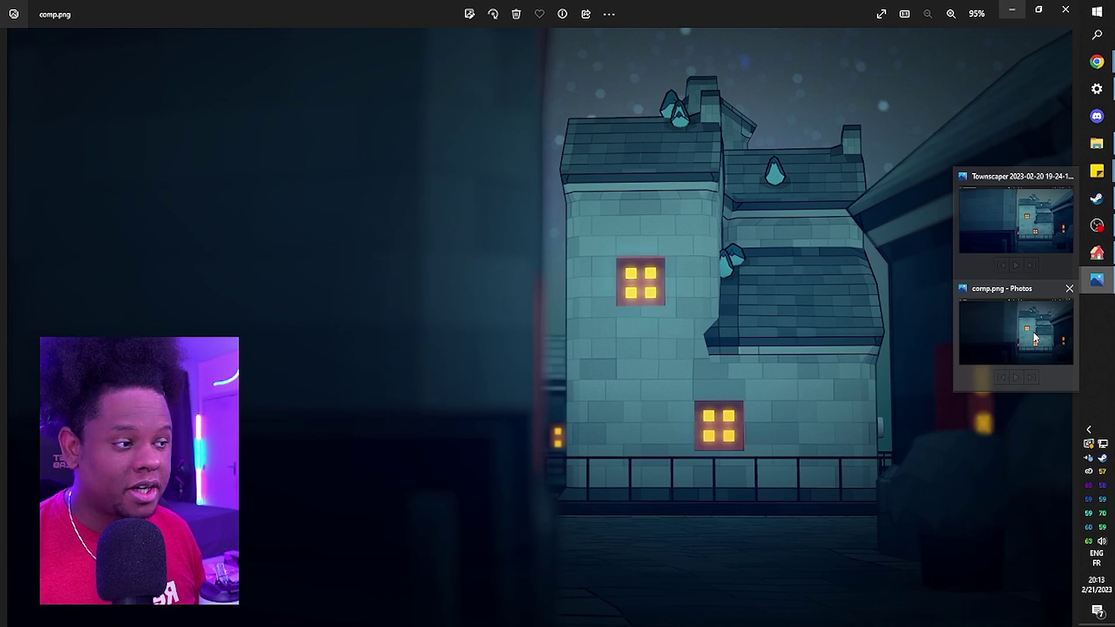
{"action": "left_click", "coordinate": [1033, 336]}
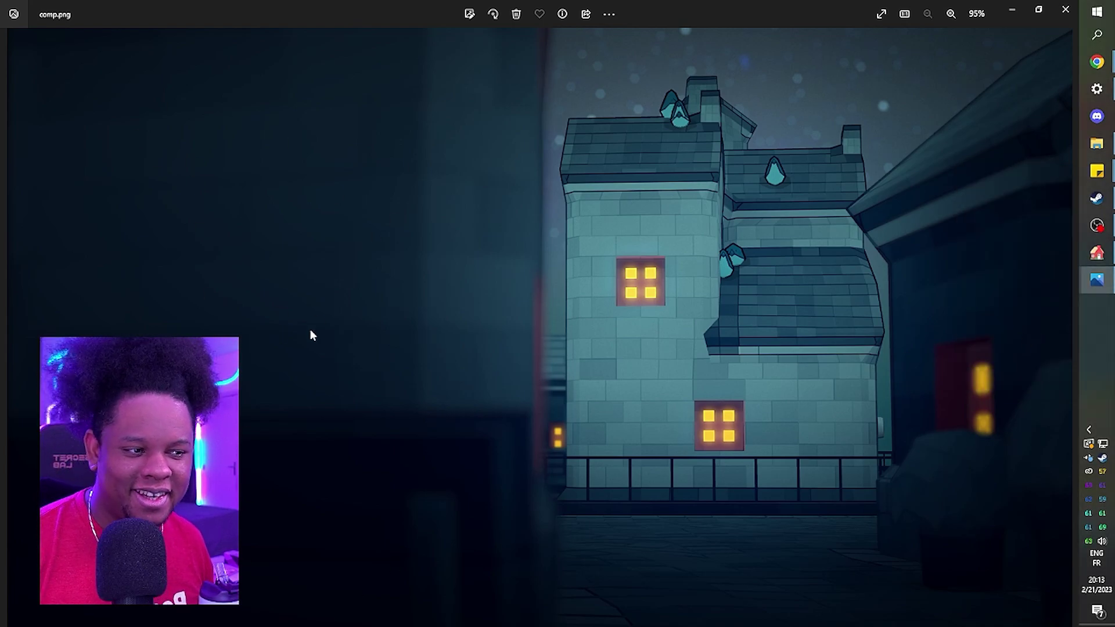